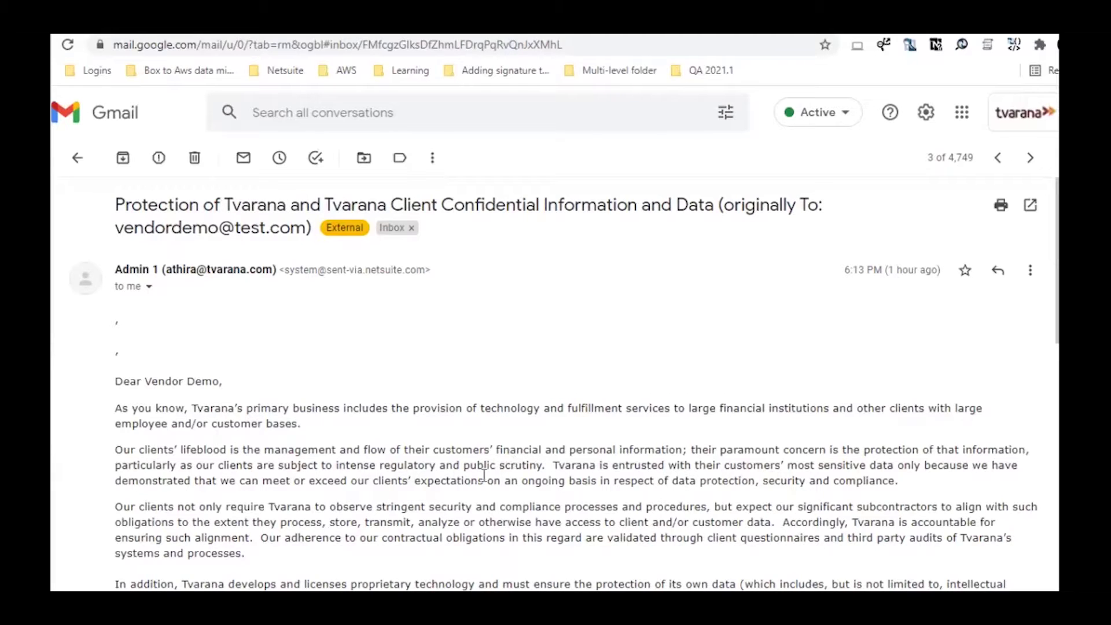
# Open the portal login page from the URL given in the onboarding email's instructions.
pyautogui.scroll(-10, 484, 475)
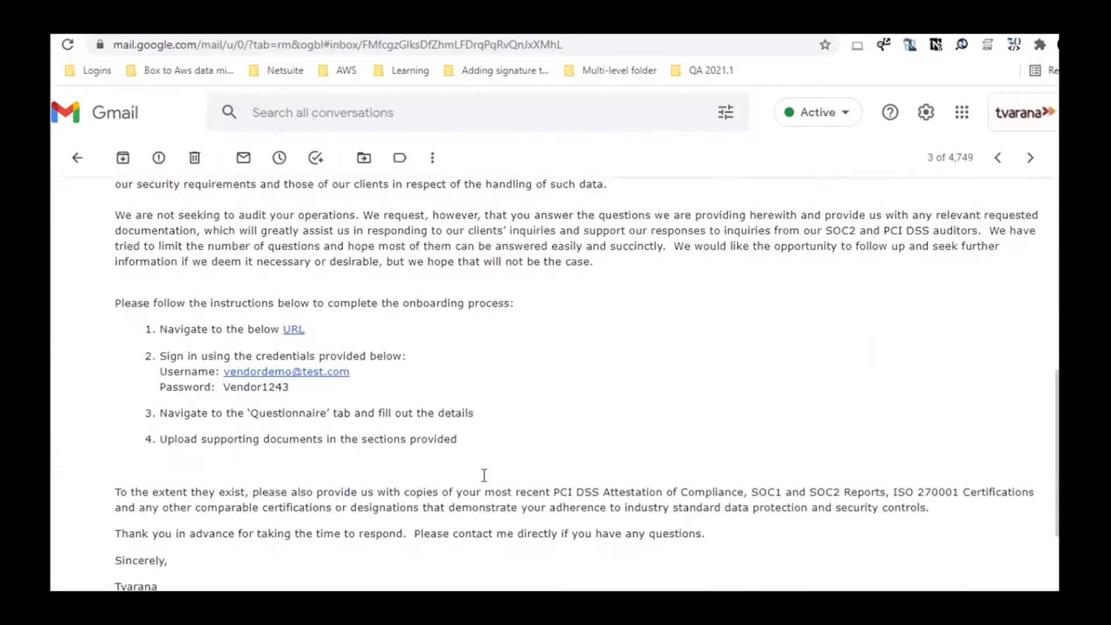
pyautogui.scroll(-2, 483, 476)
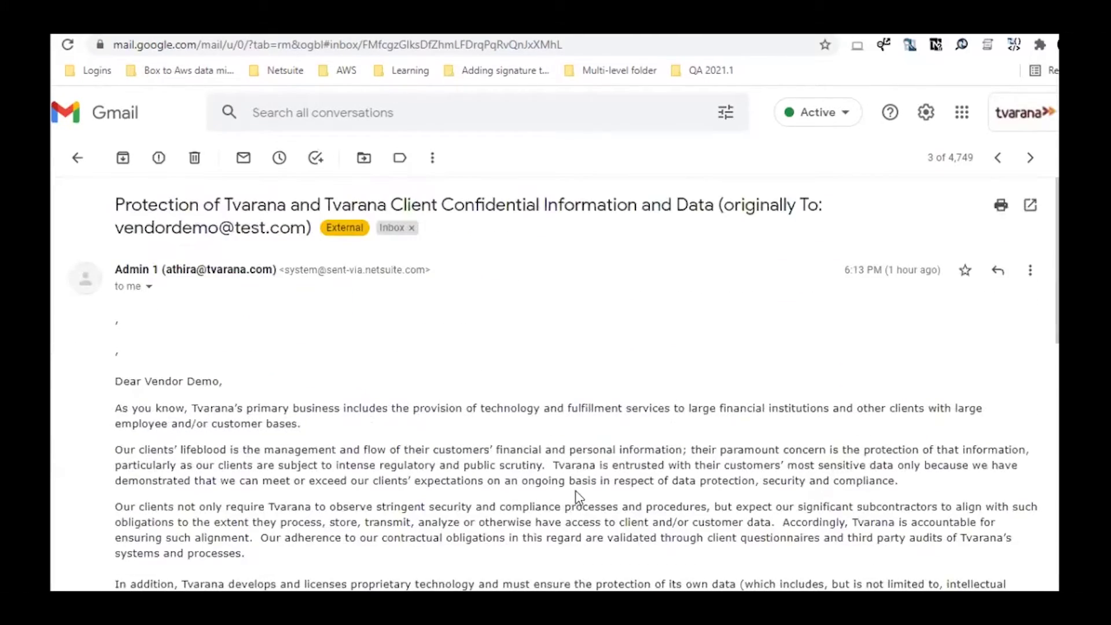
pyautogui.scroll(-10, 575, 491)
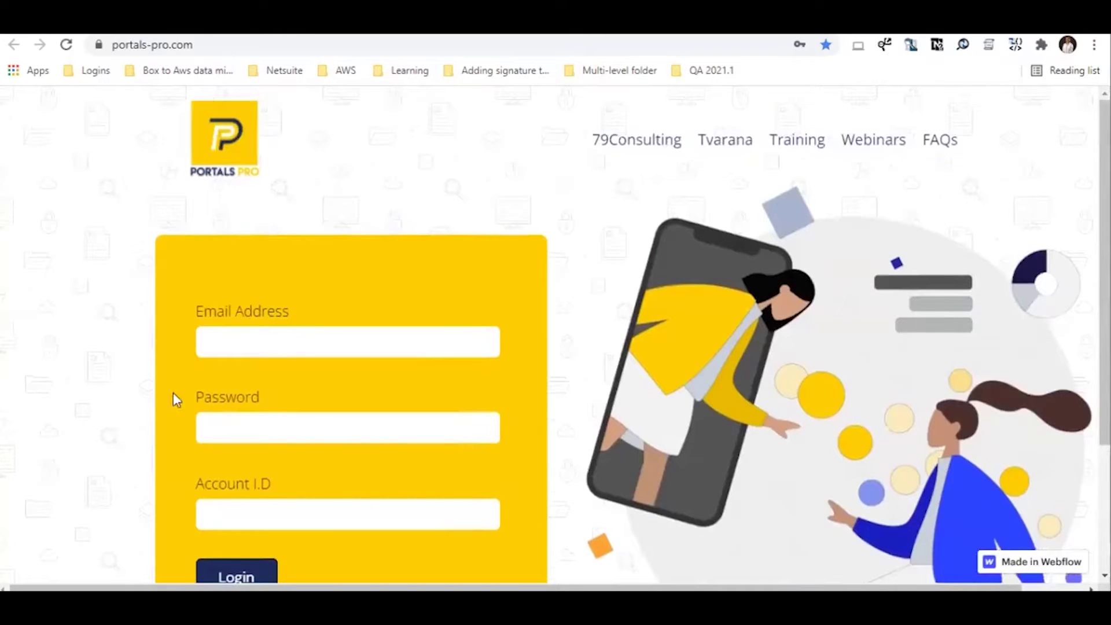
# Copy the username from the onboarding email into the Email Address field of the portal login form.
pyautogui.click(115, 20)
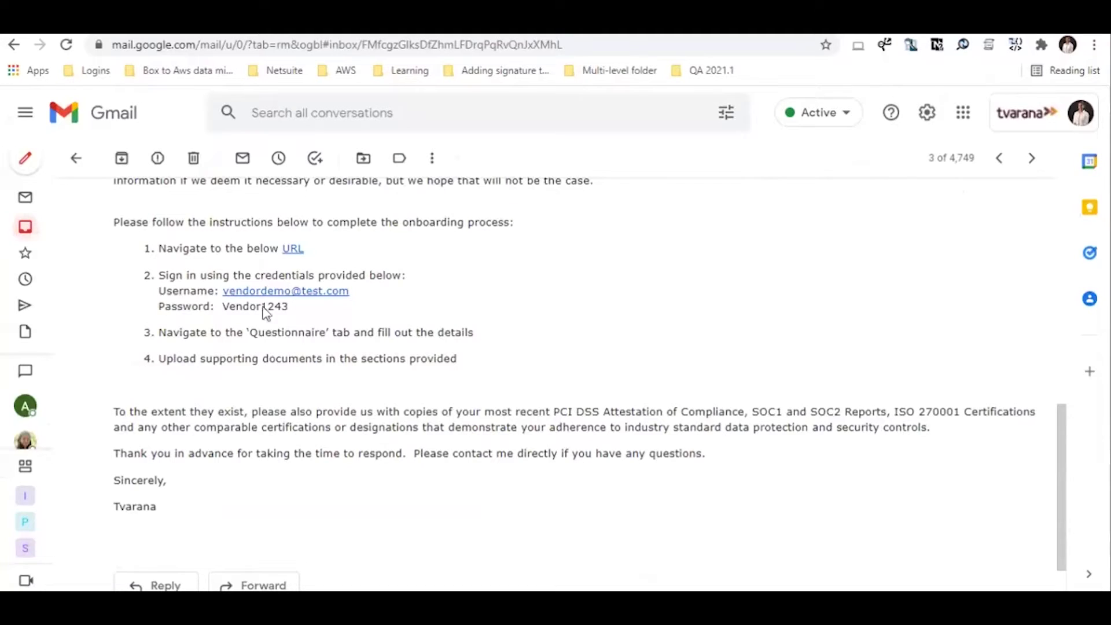
pyautogui.moveTo(220, 290); pyautogui.dragTo(355, 292)
pyautogui.hotkey('ctrl', 'c')
pyautogui.hotkey('ctrl', 'Tab')
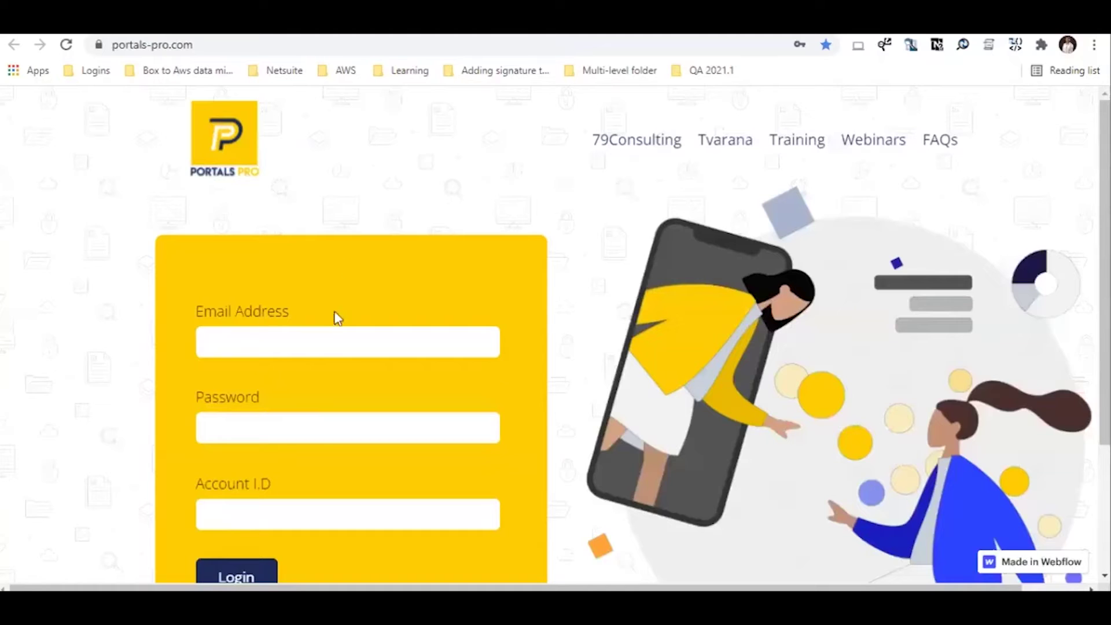
pyautogui.click(335, 341)
pyautogui.hotkey('ctrl', 'v')
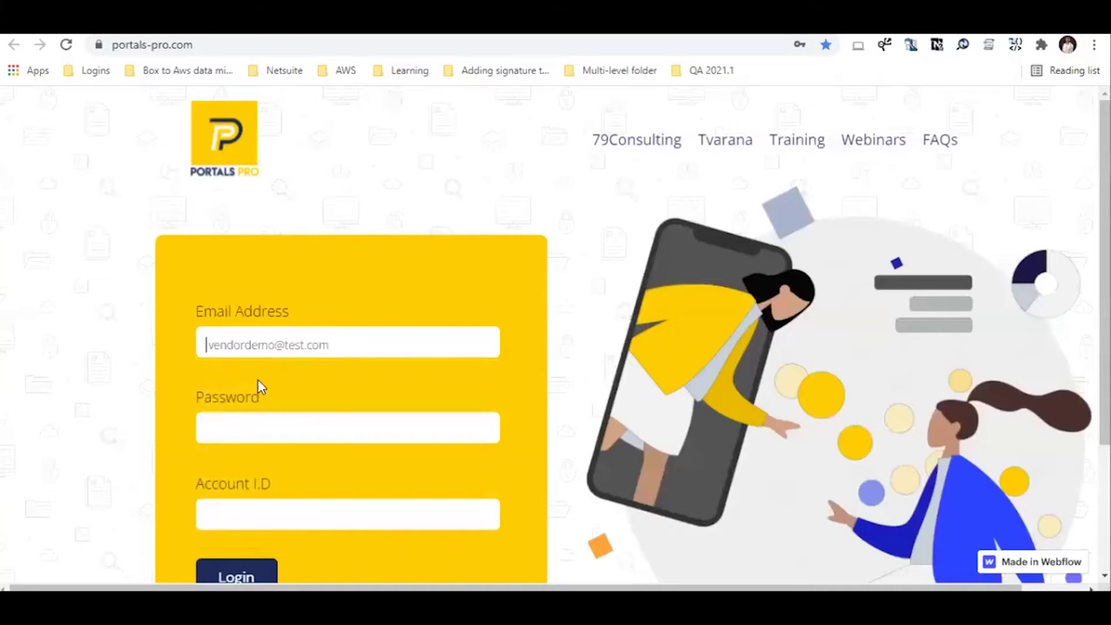
# Copy the account password from the onboarding email into the Password field of the portal login form.
pyautogui.hotkey('ctrl', 'shift', 'Tab')
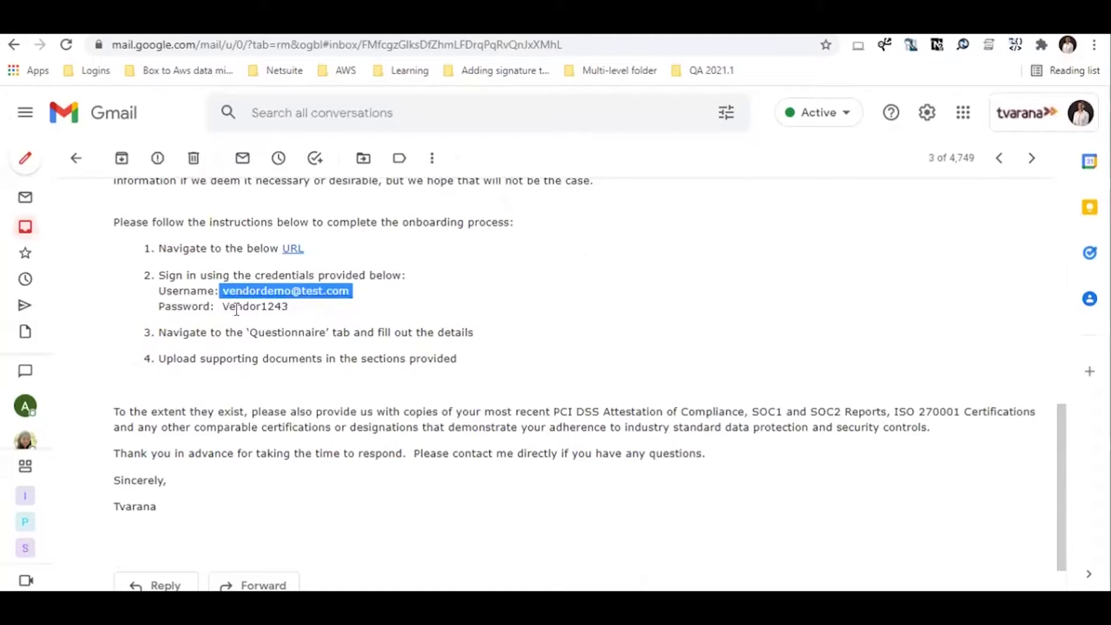
pyautogui.moveTo(227, 305); pyautogui.dragTo(293, 308)
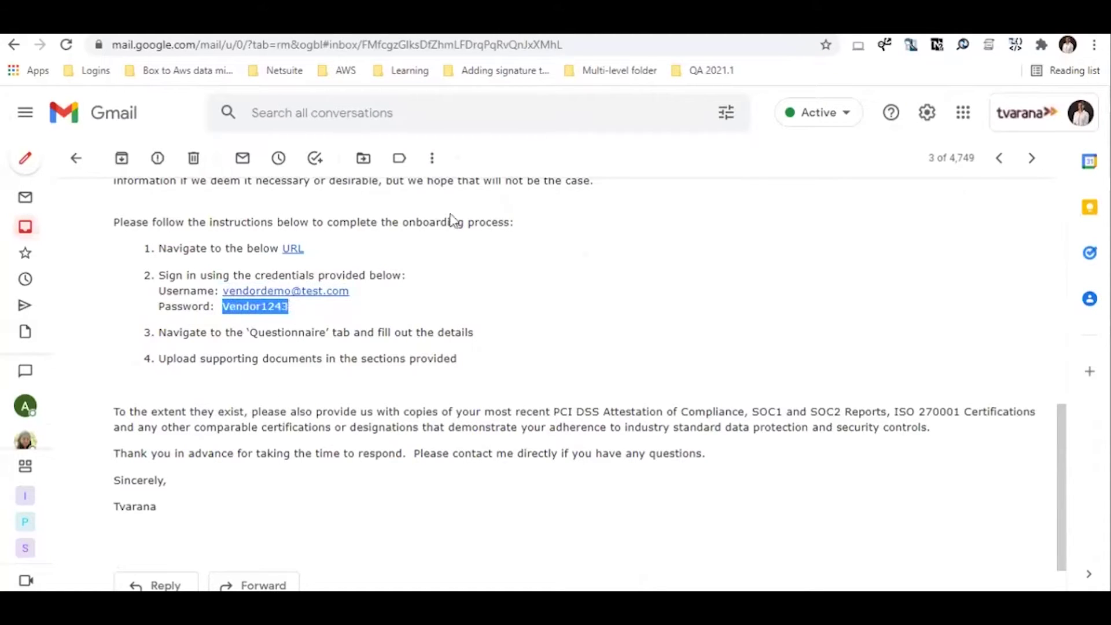
pyautogui.hotkey('ctrl', 'c')
pyautogui.hotkey('ctrl', 'Tab')
pyautogui.scroll(-2, 379, 390)
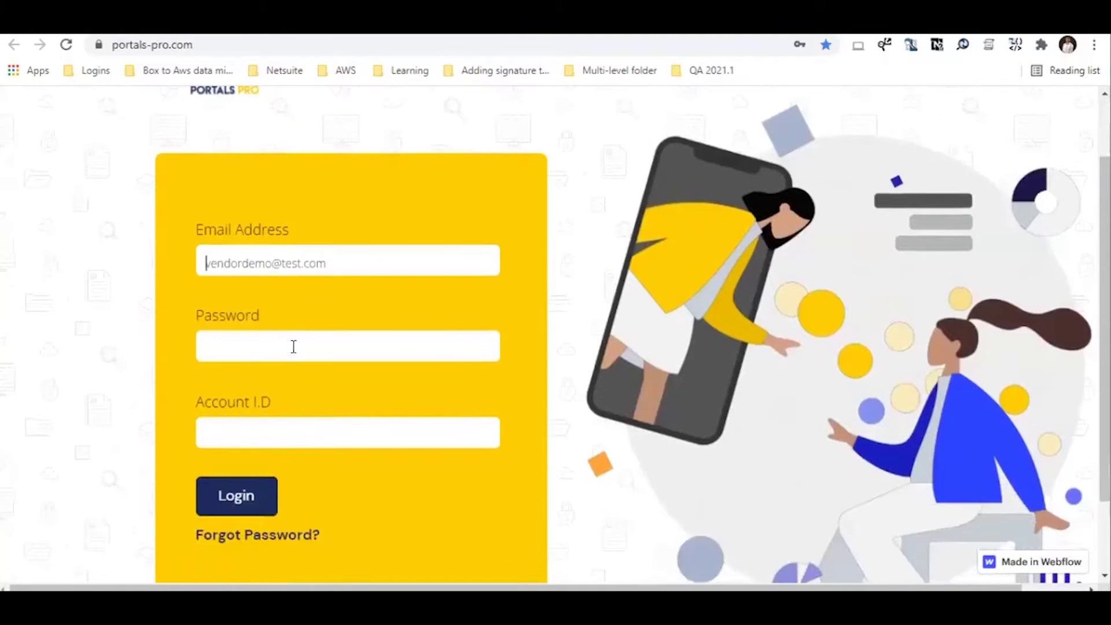
pyautogui.click(295, 346)
pyautogui.hotkey('ctrl', 'v')
# Fill in the Account I.D with the saved account ID and log in to the vendor portal.
pyautogui.scroll(-2, 313, 451)
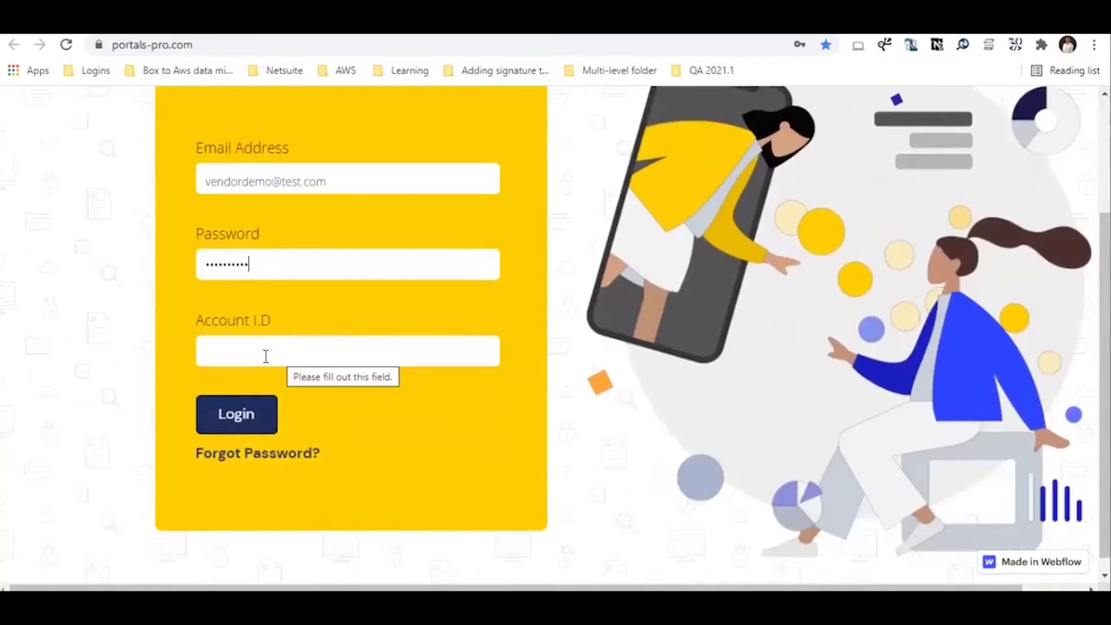
pyautogui.click(266, 356)
pyautogui.click(273, 449)
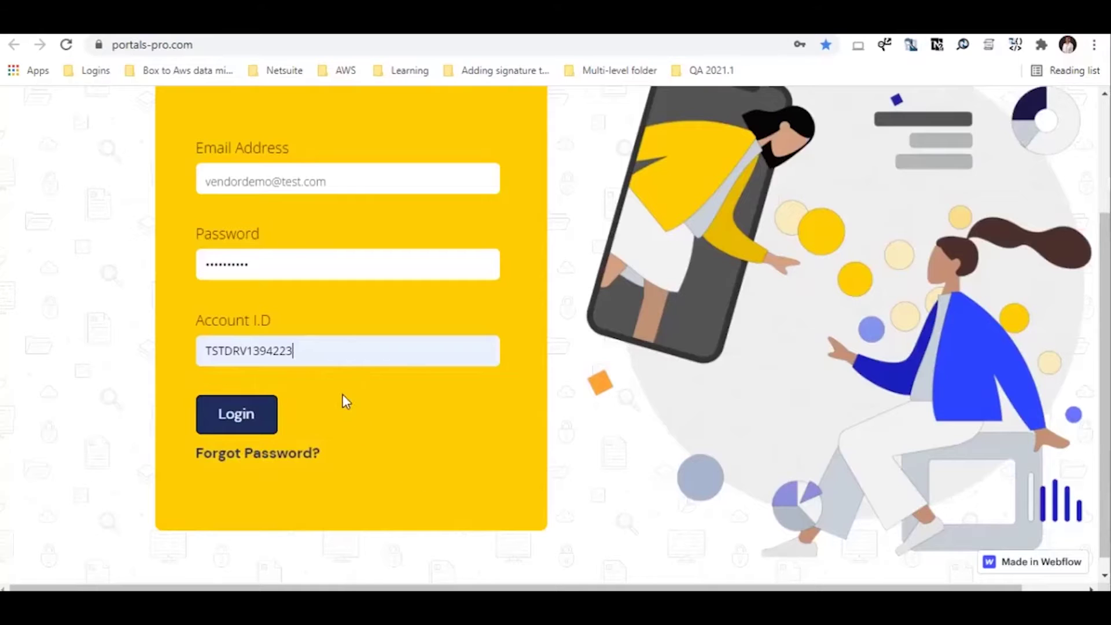
pyautogui.click(236, 429)
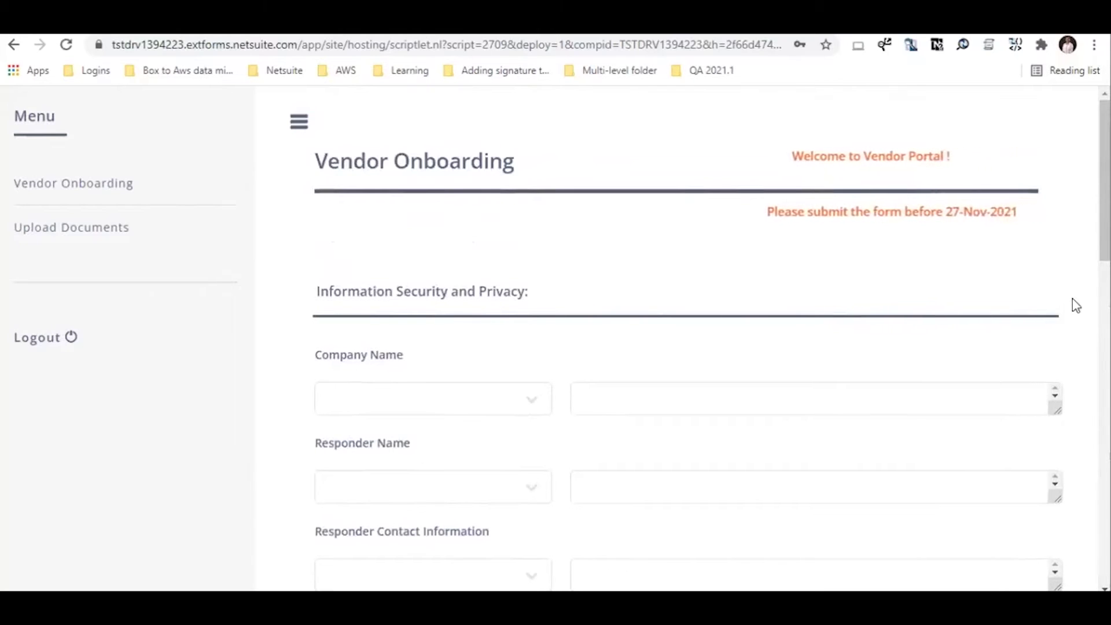
# Look through the Vendor Onboarding form, answer Company Name with Yes and enter Demo as its comment.
pyautogui.scroll(-7, 1074, 304)
pyautogui.scroll(-9, 1077, 305)
pyautogui.scroll(14, 1075, 305)
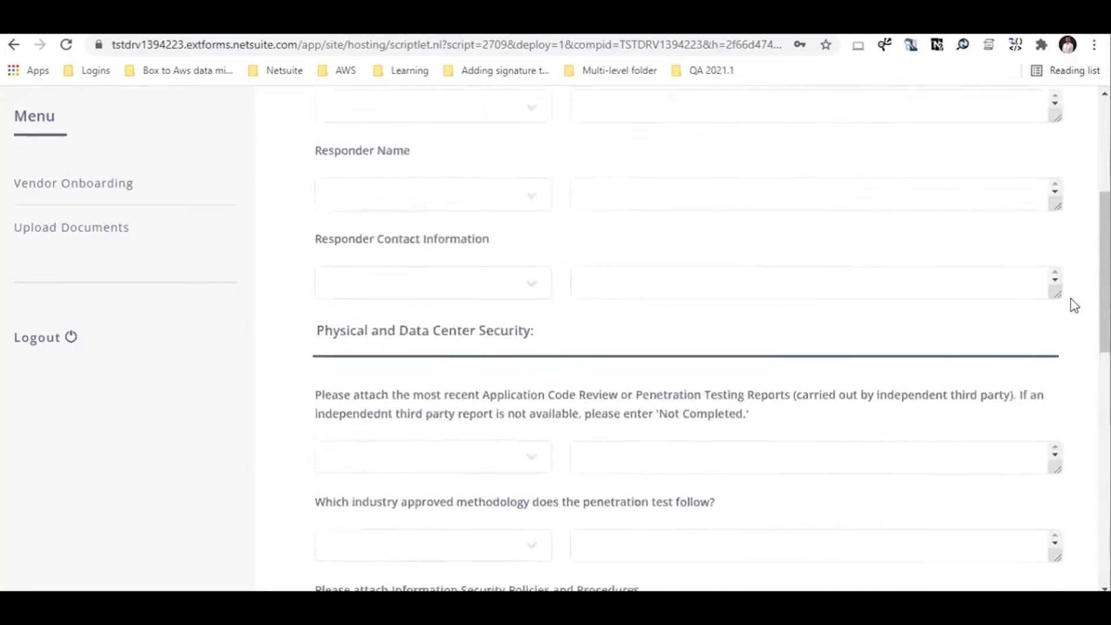
pyautogui.scroll(2, 1075, 305)
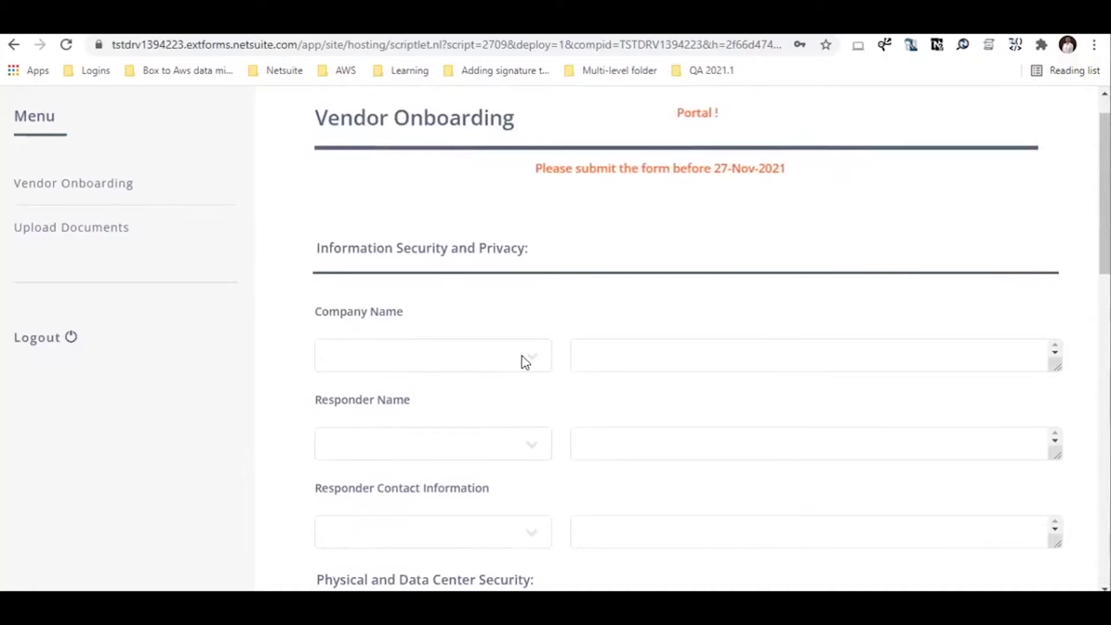
pyautogui.scroll(-2, 503, 348)
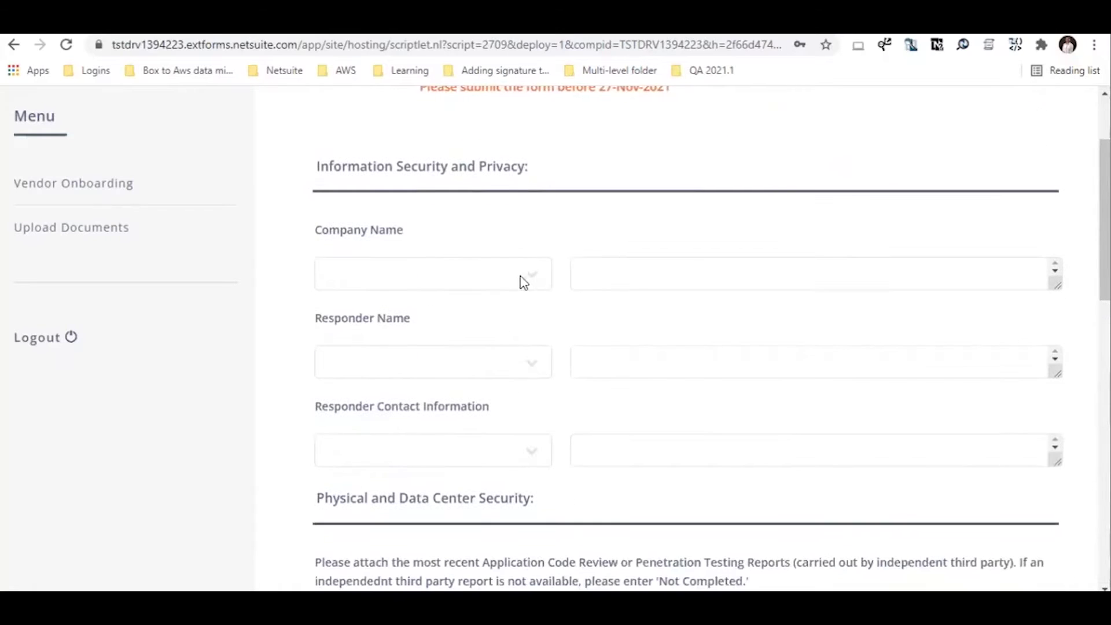
pyautogui.click(536, 282)
pyautogui.click(422, 316)
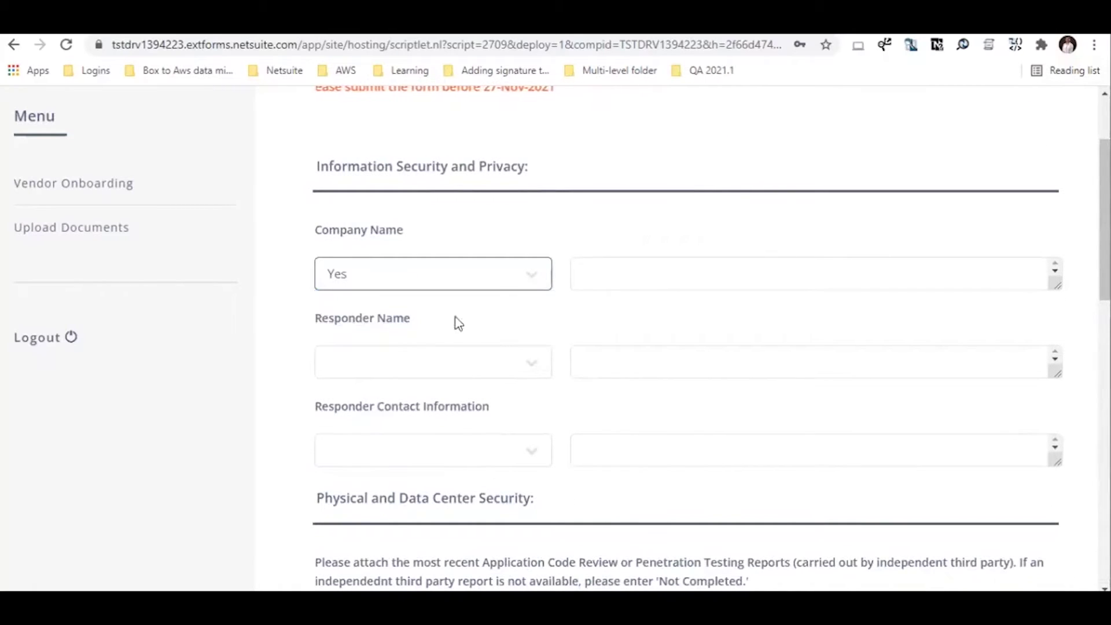
pyautogui.click(649, 277)
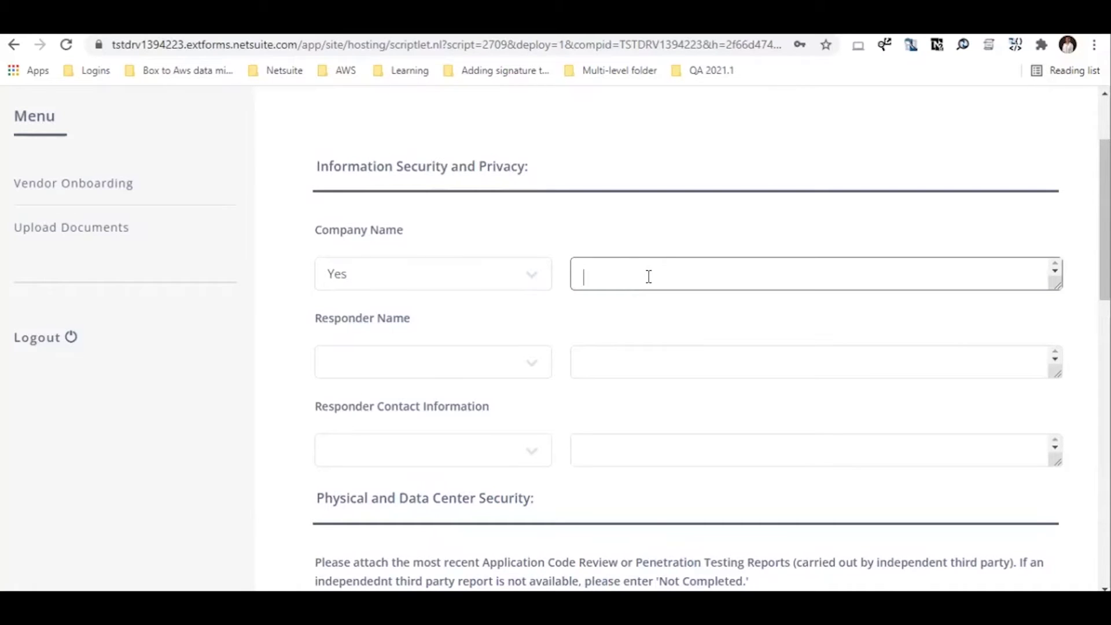
pyautogui.write('Demo')
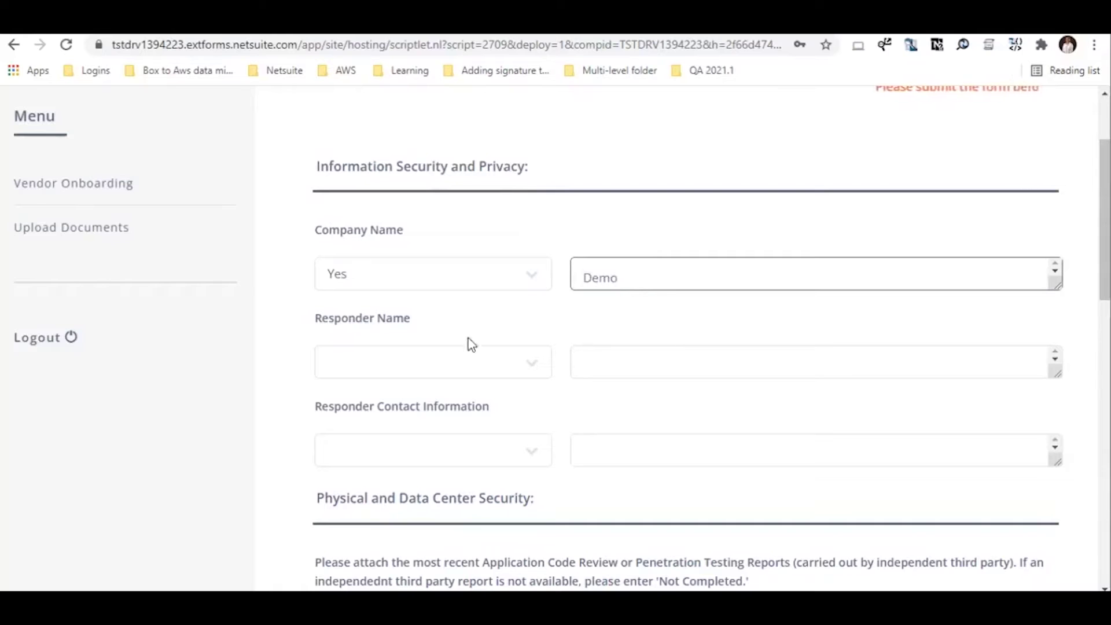
# Answer Responder Name with No and Responder Contact Information with Not Applicable.
pyautogui.scroll(-3, 466, 338)
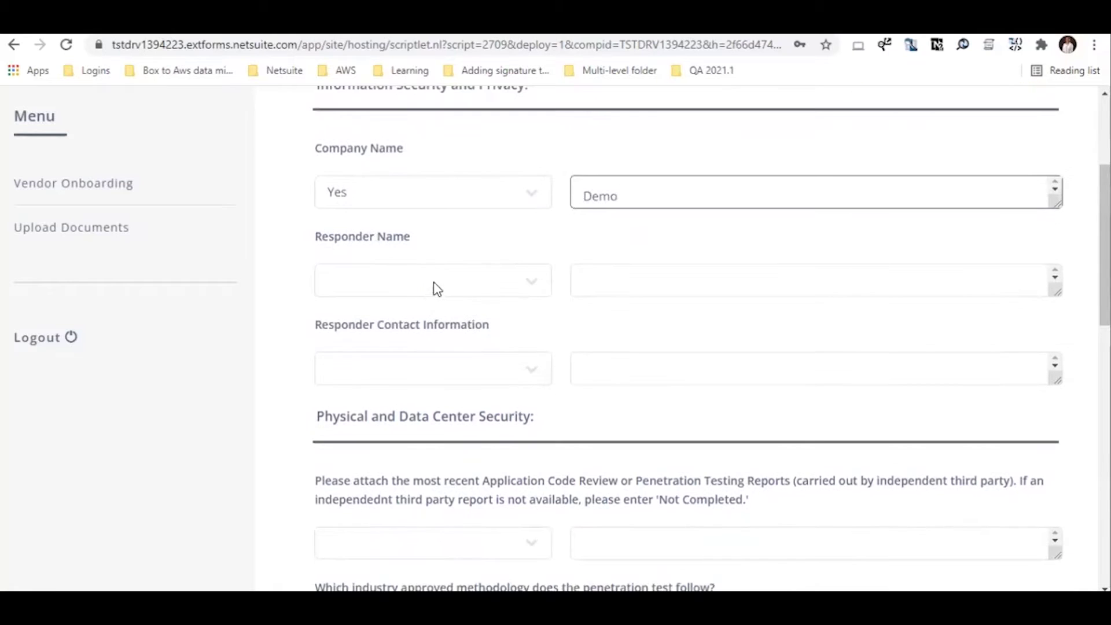
pyautogui.click(434, 284)
pyautogui.click(405, 339)
pyautogui.scroll(-3, 461, 380)
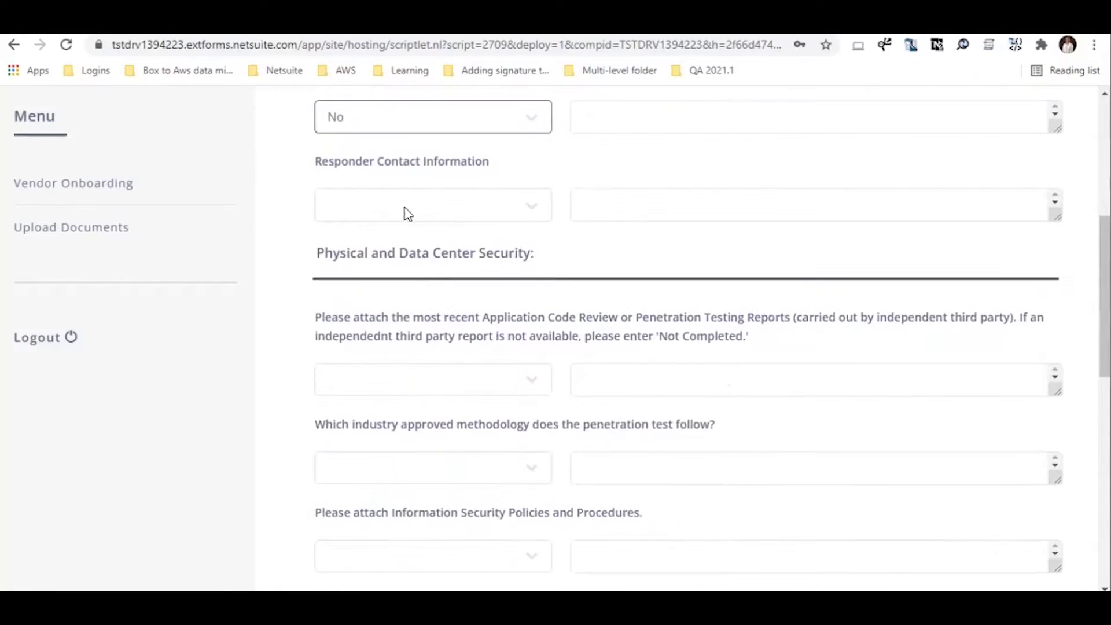
pyautogui.click(405, 209)
pyautogui.click(405, 281)
pyautogui.scroll(2, 367, 342)
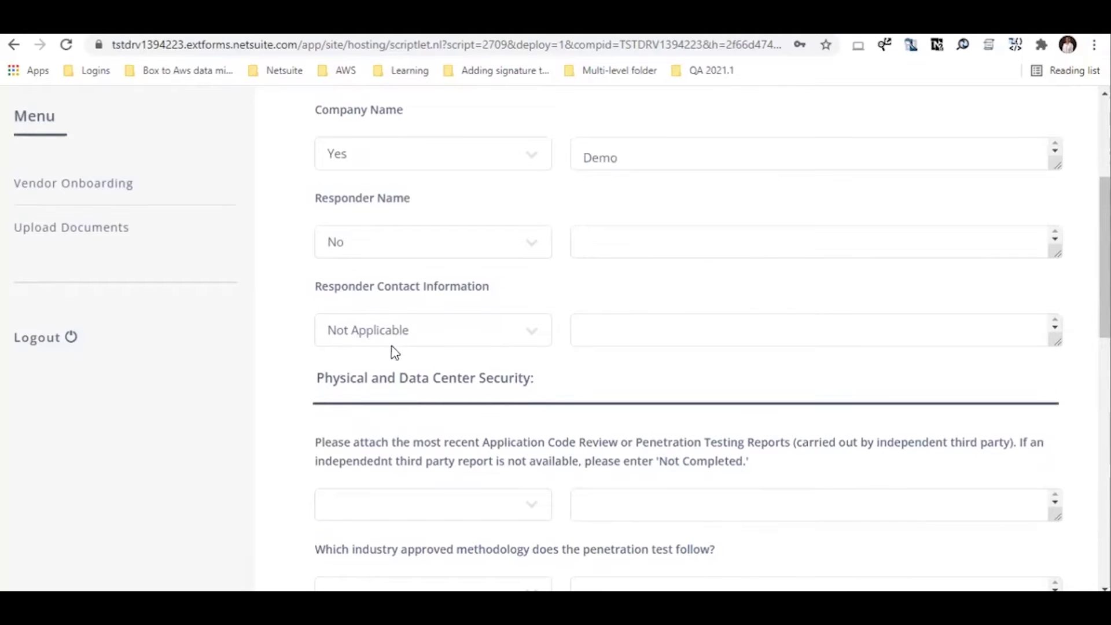
# Try to submit the questionnaire and enter Demo as the comment for Responder Contact Information.
pyautogui.click(660, 330)
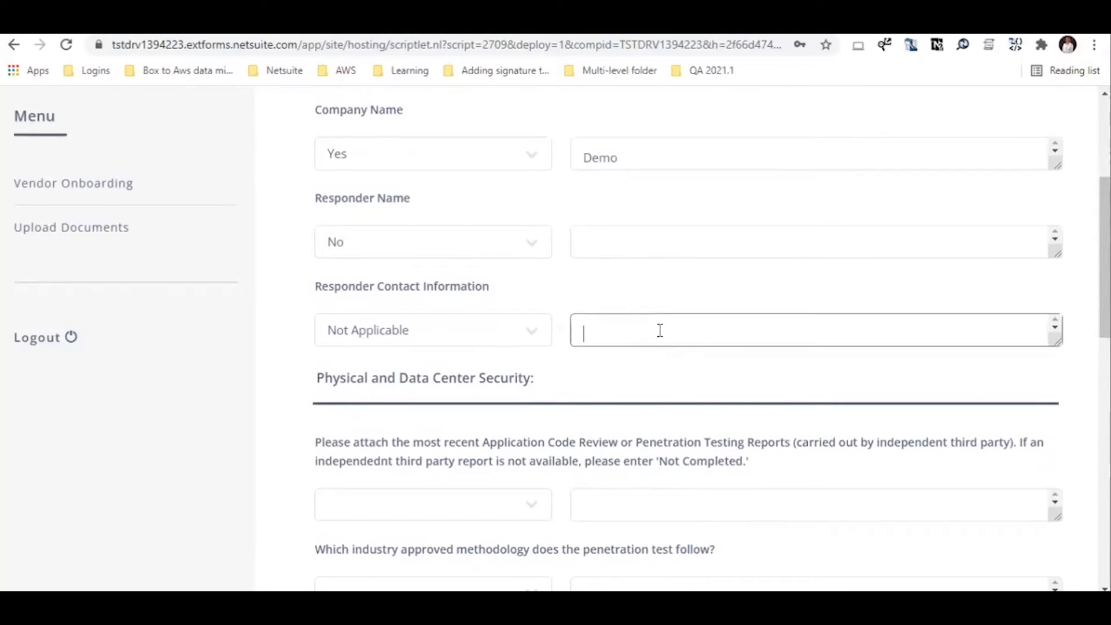
pyautogui.scroll(-13, 655, 382)
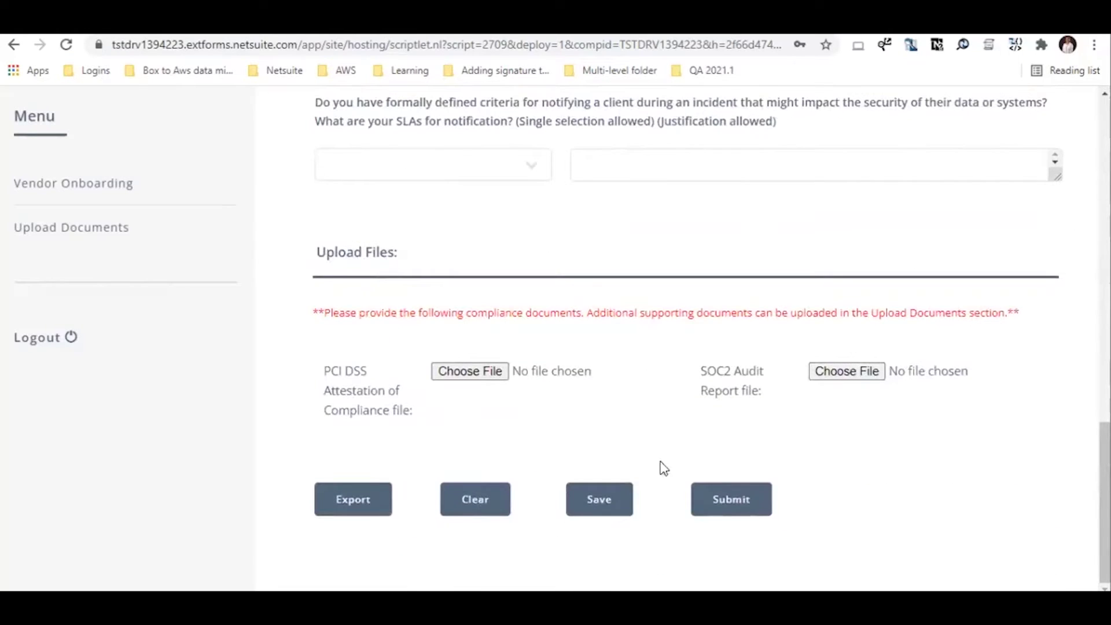
pyautogui.click(738, 502)
pyautogui.scroll(3, 648, 414)
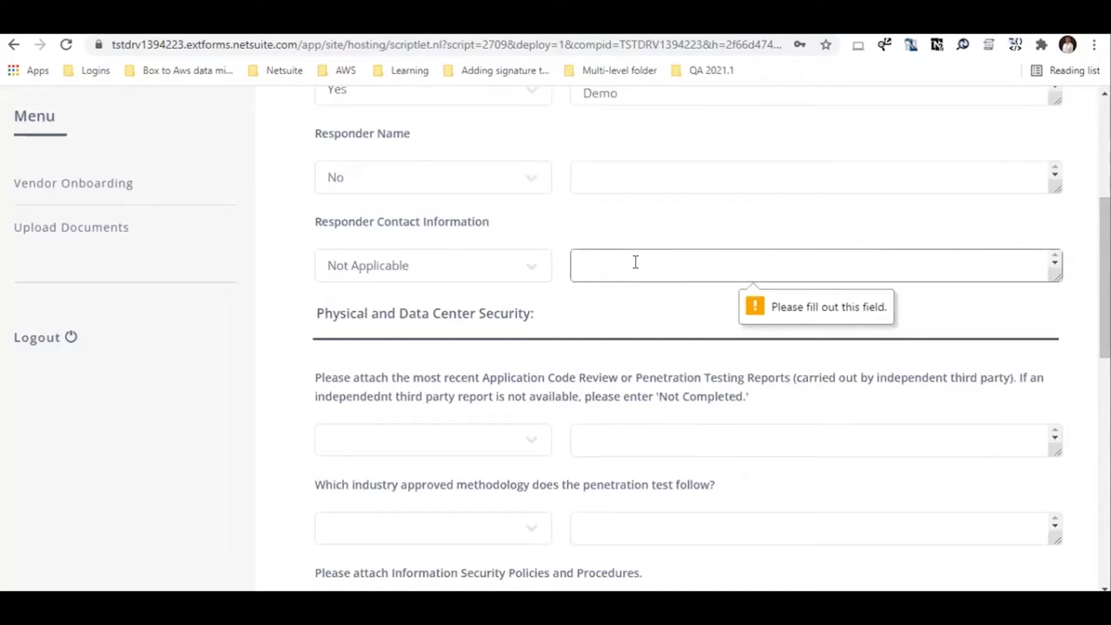
pyautogui.write('Demo')
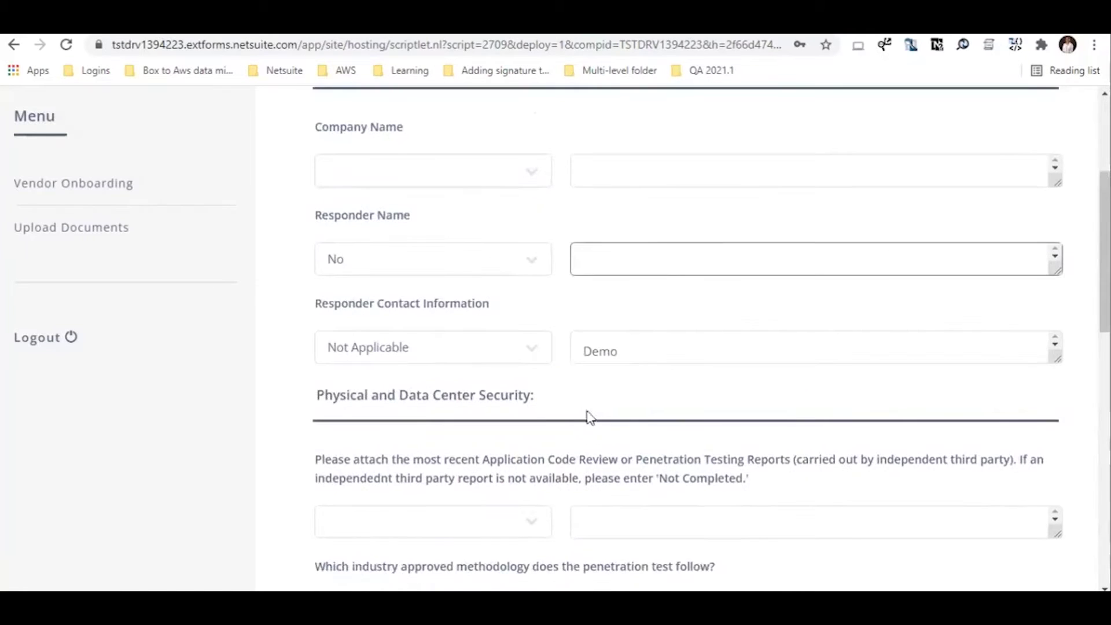
pyautogui.click(587, 412)
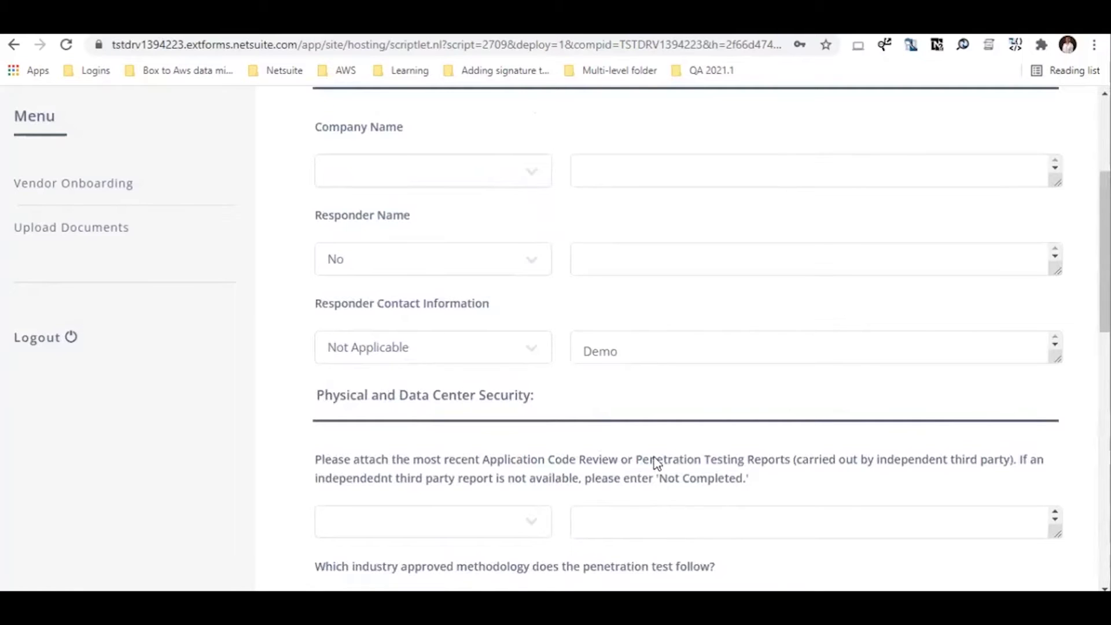
# Try to submit the questionnaire again and set the Company Name answer to Yes.
pyautogui.scroll(-15, 654, 463)
pyautogui.click(728, 510)
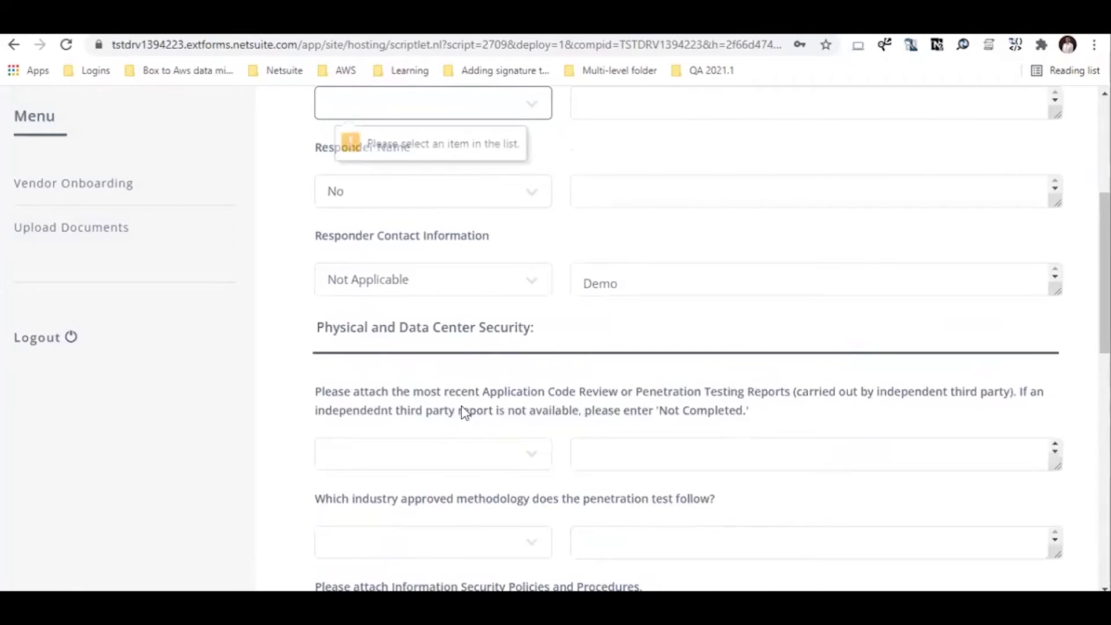
pyautogui.scroll(1, 464, 411)
pyautogui.click(434, 197)
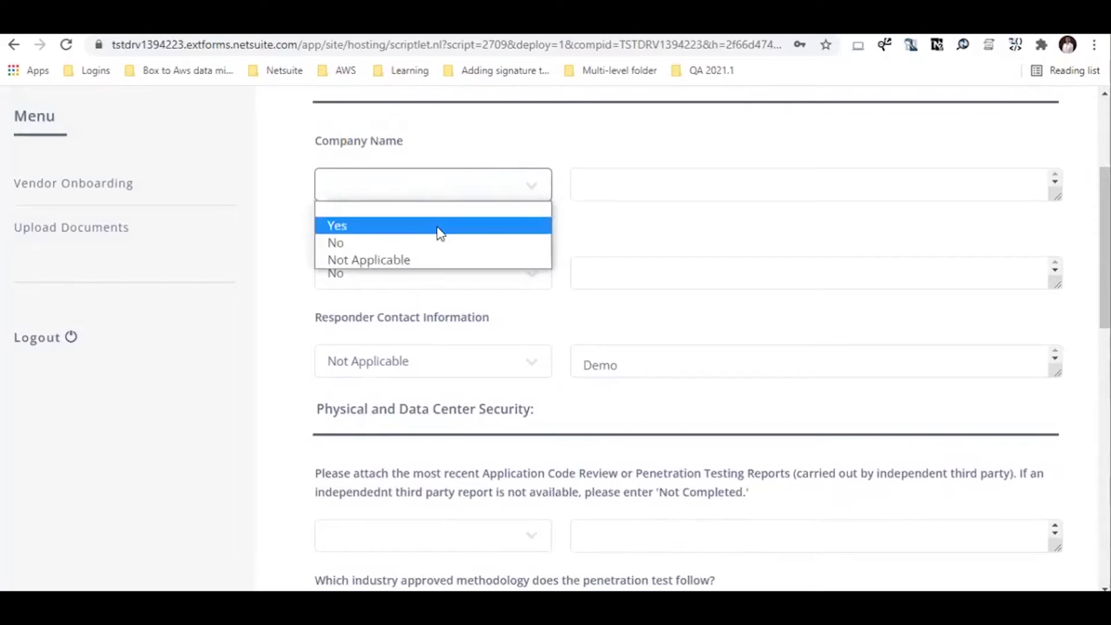
pyautogui.click(440, 228)
pyautogui.click(584, 272)
# Attach file-sample_100kB from Documents as the PCI DSS Attestation of Compliance file.
pyautogui.scroll(-14, 495, 393)
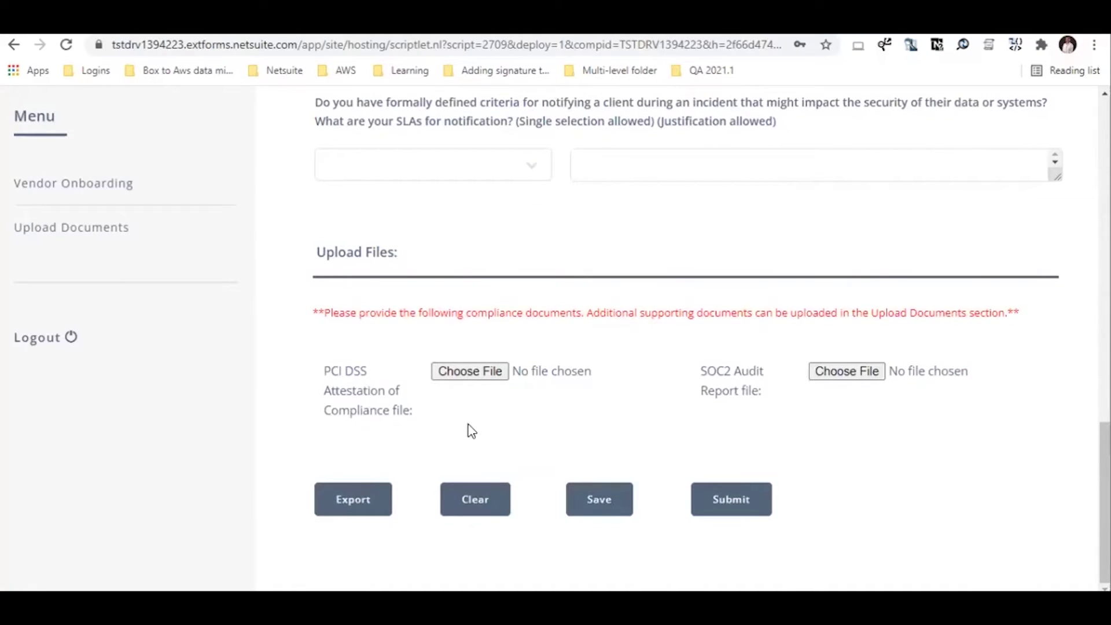
pyautogui.click(480, 375)
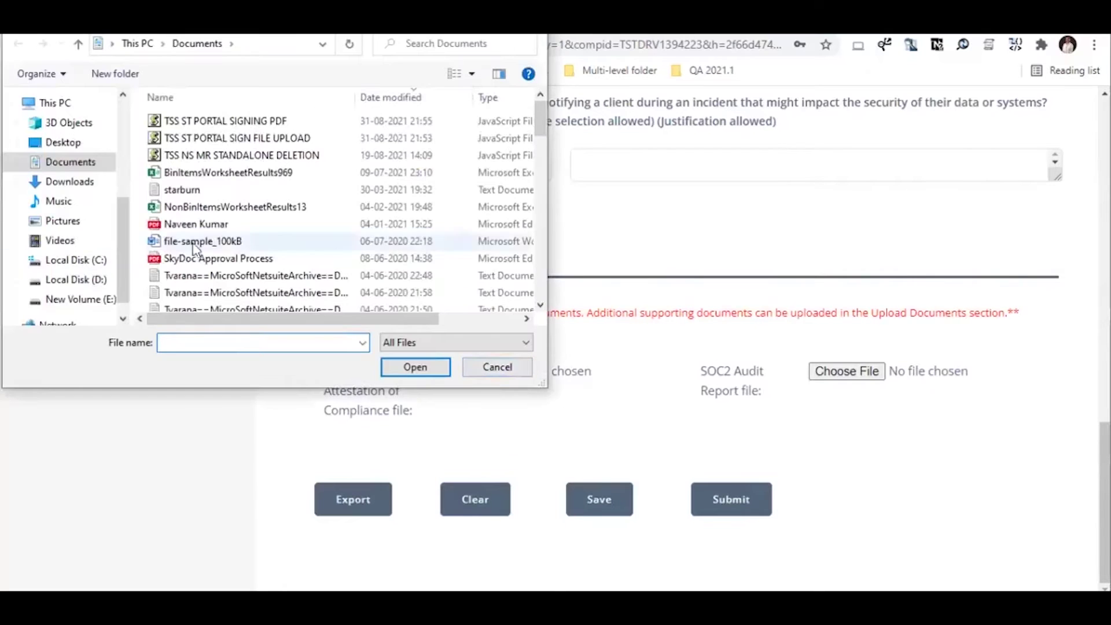
pyautogui.click(197, 242)
pyautogui.click(415, 368)
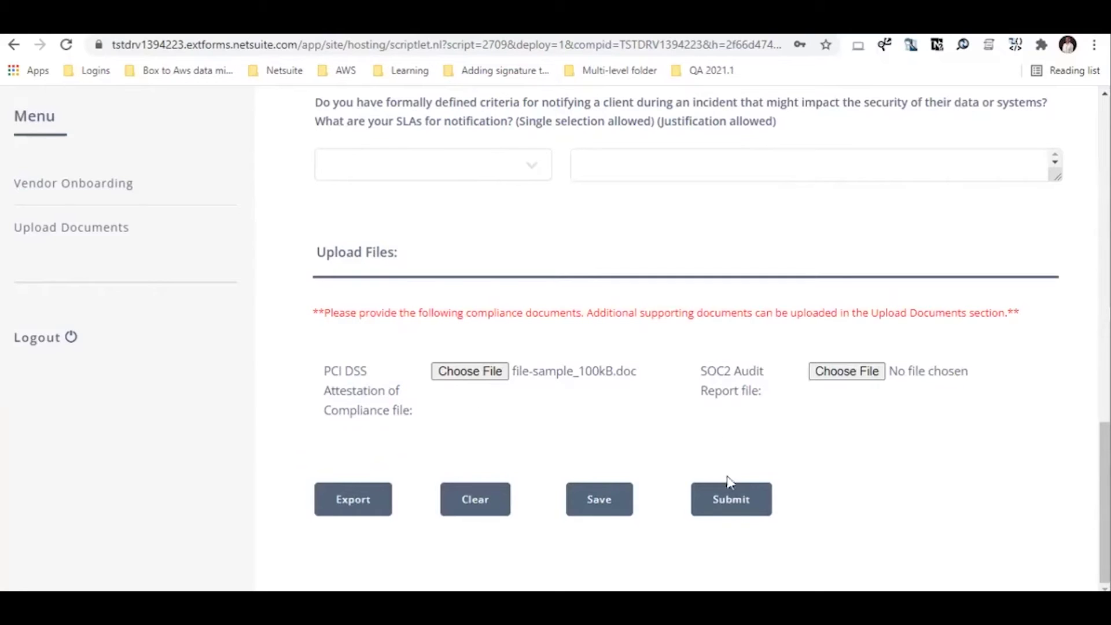
# Try to submit the form without a SOC2 Audit Report and dismiss the justification dialog without an explanation.
pyautogui.click(732, 500)
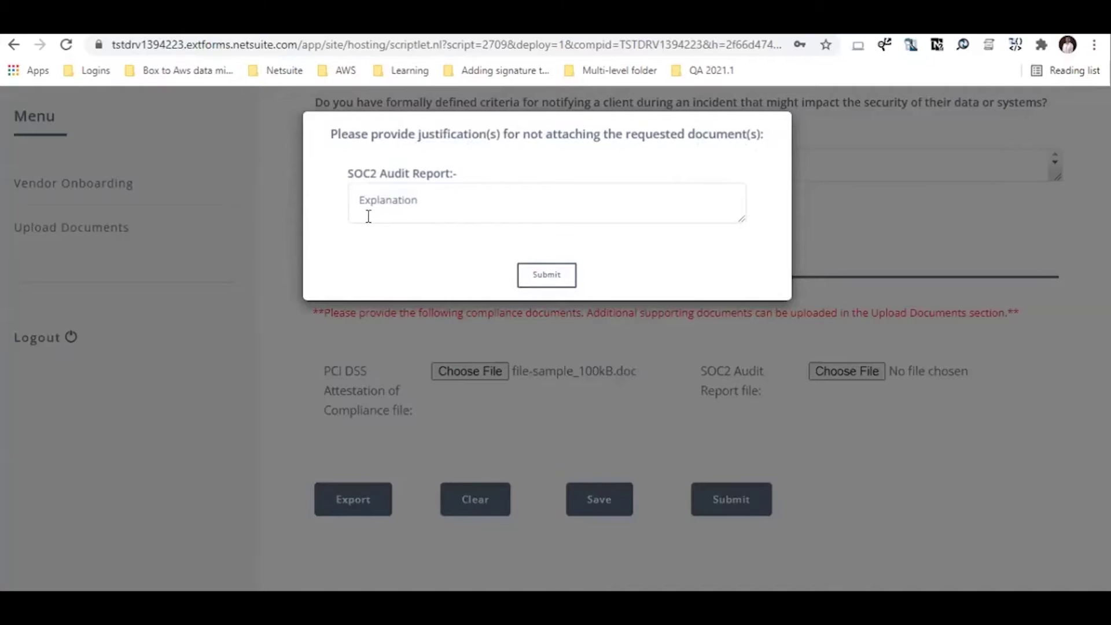
pyautogui.click(401, 202)
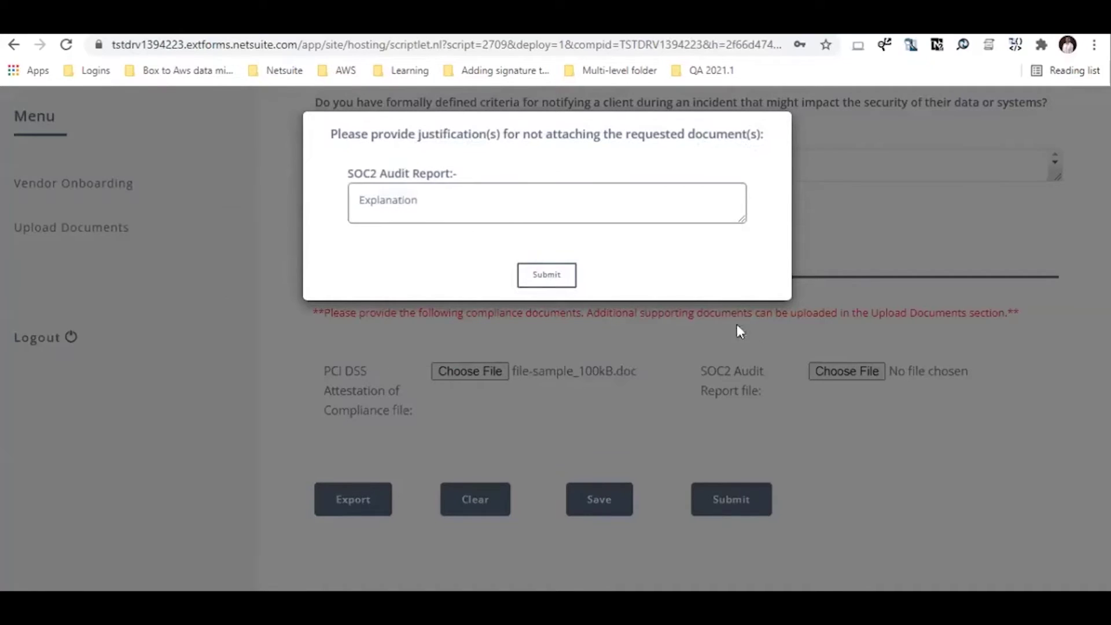
pyautogui.click(839, 392)
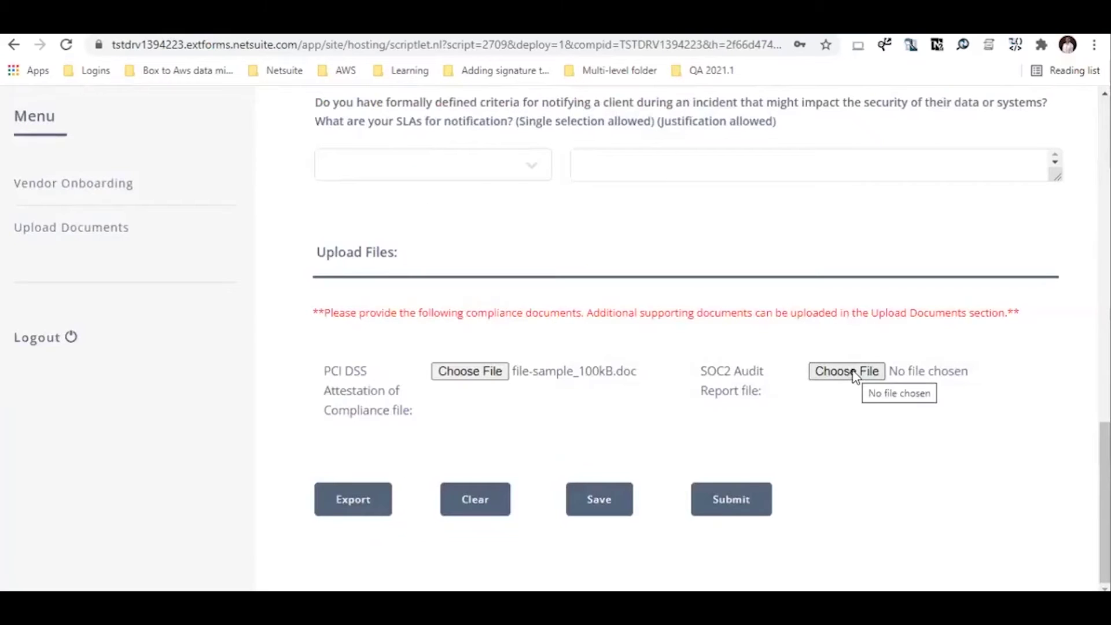
# Attach testfile.pdf from Documents as the SOC2 Audit Report file.
pyautogui.click(855, 376)
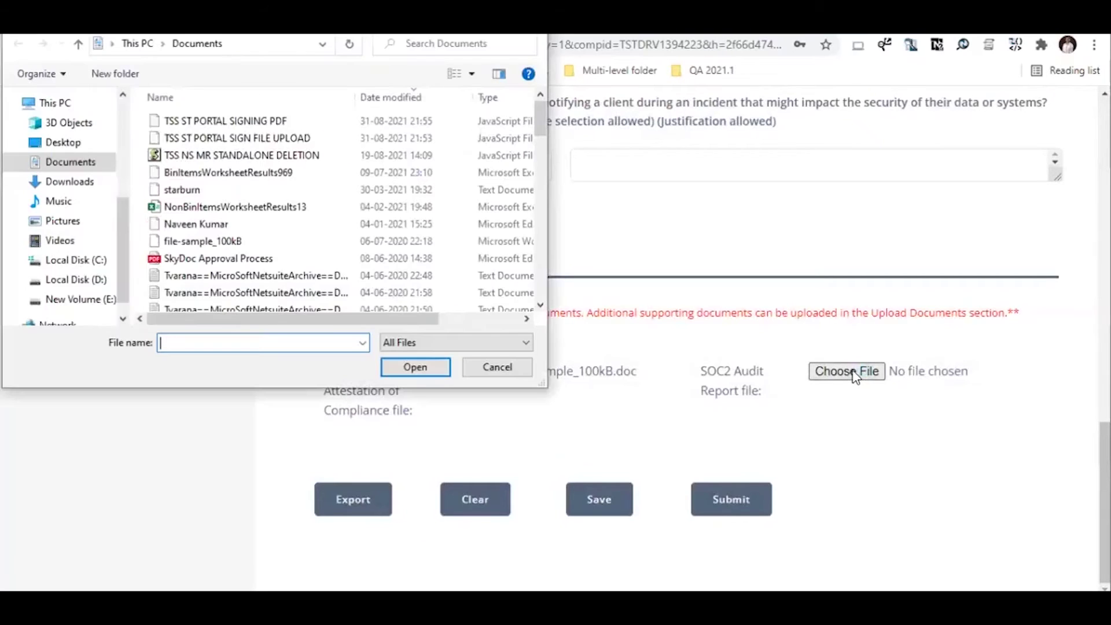
pyautogui.click(260, 242)
pyautogui.click(429, 366)
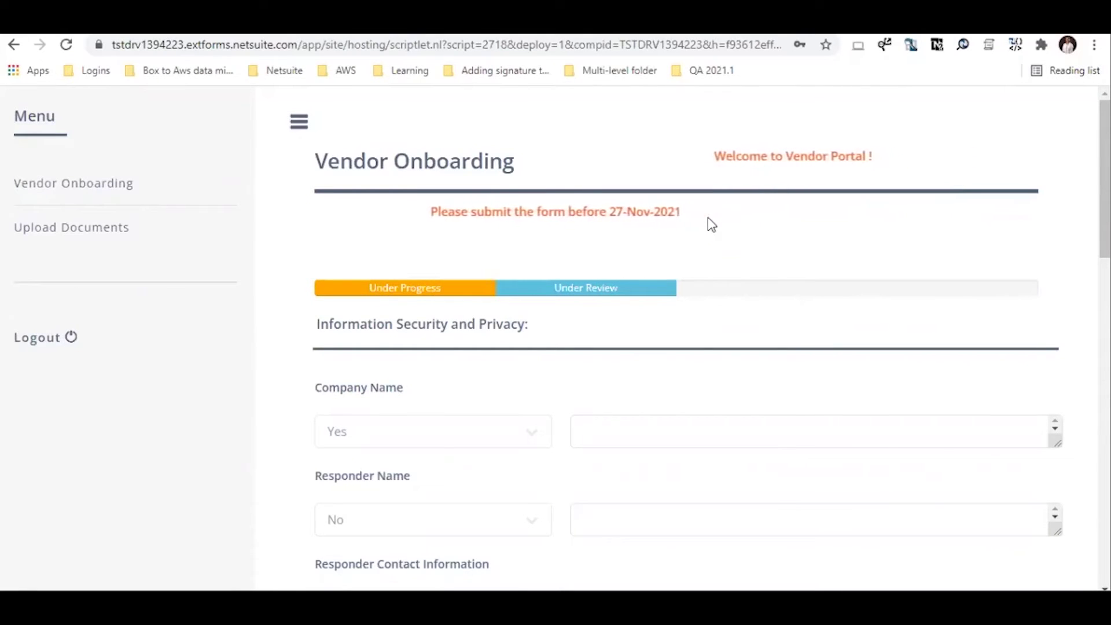
# Upload file-sample_100kB.doc to the Vendor_Vendor Demo folder in the Upload Documents section.
pyautogui.click(77, 237)
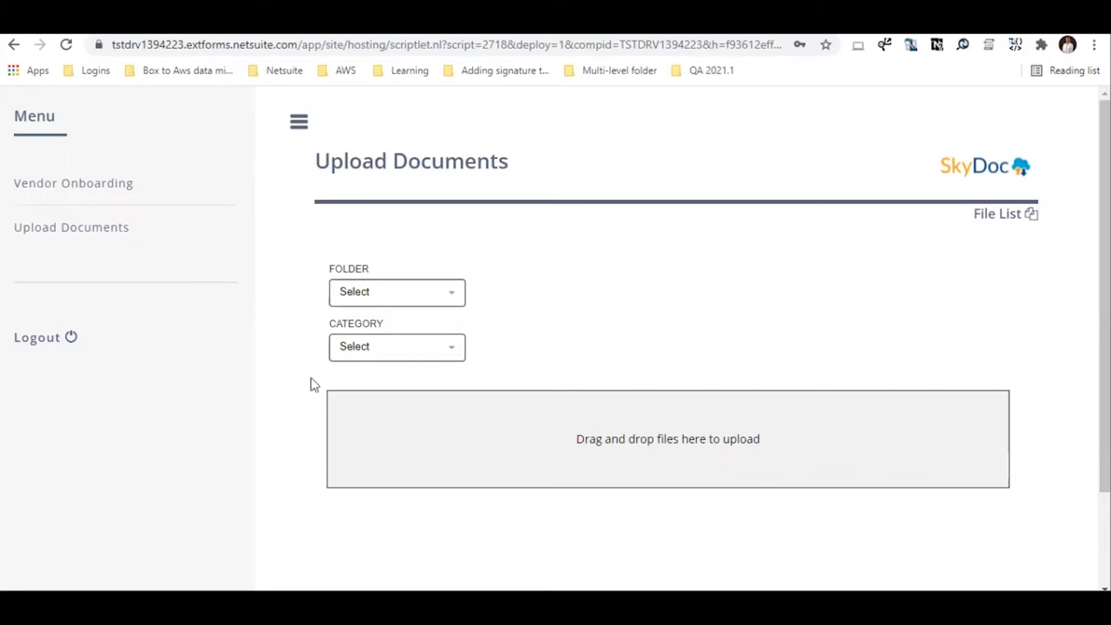
pyautogui.click(391, 296)
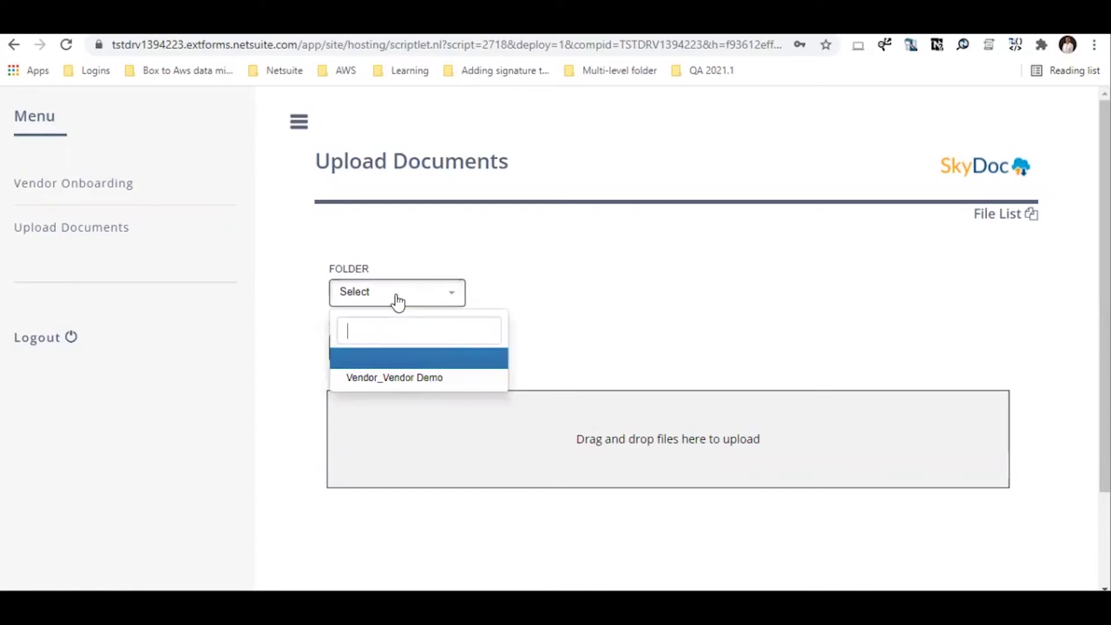
pyautogui.click(407, 380)
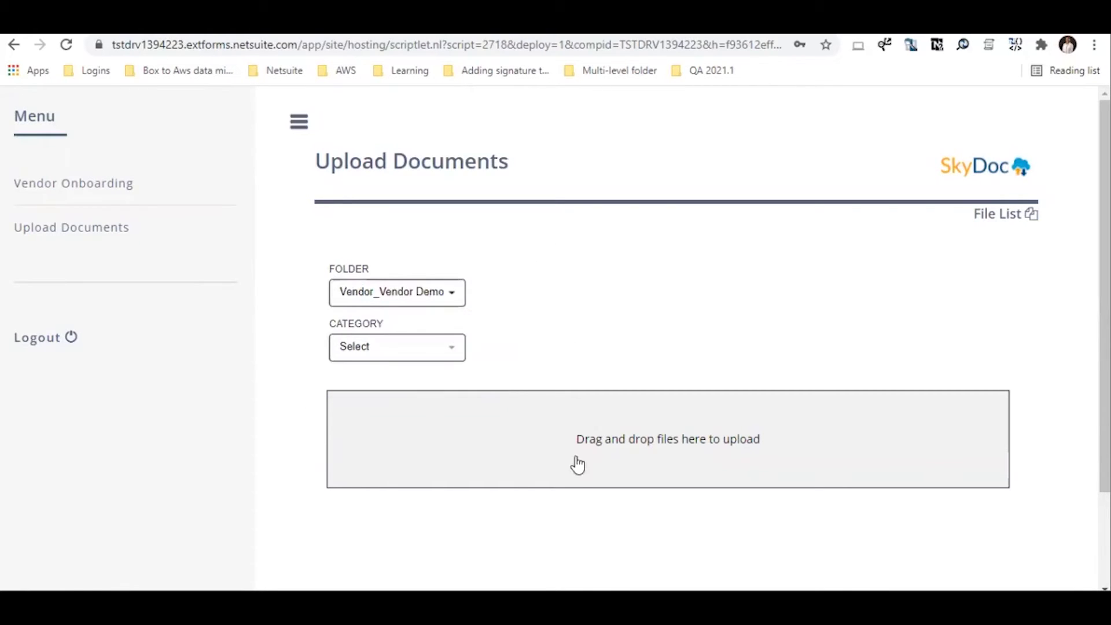
pyautogui.click(577, 461)
pyautogui.click(202, 241)
pyautogui.click(416, 368)
pyautogui.scroll(-2, 718, 385)
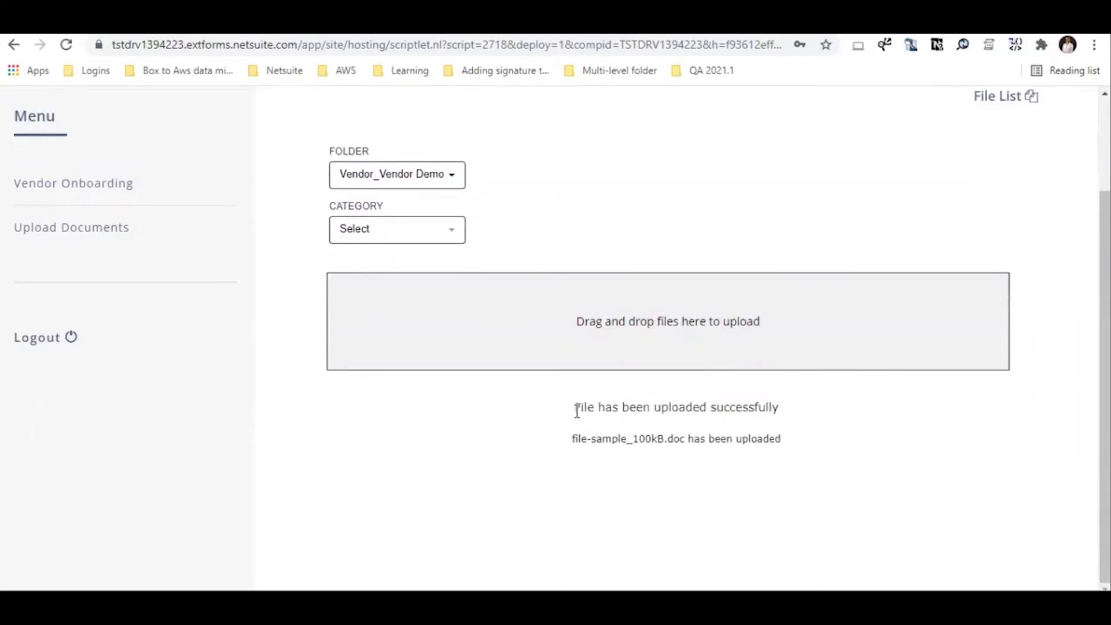
# Show the list of uploaded files, preview testfile.pdf and close the preview.
pyautogui.scroll(2, 1019, 203)
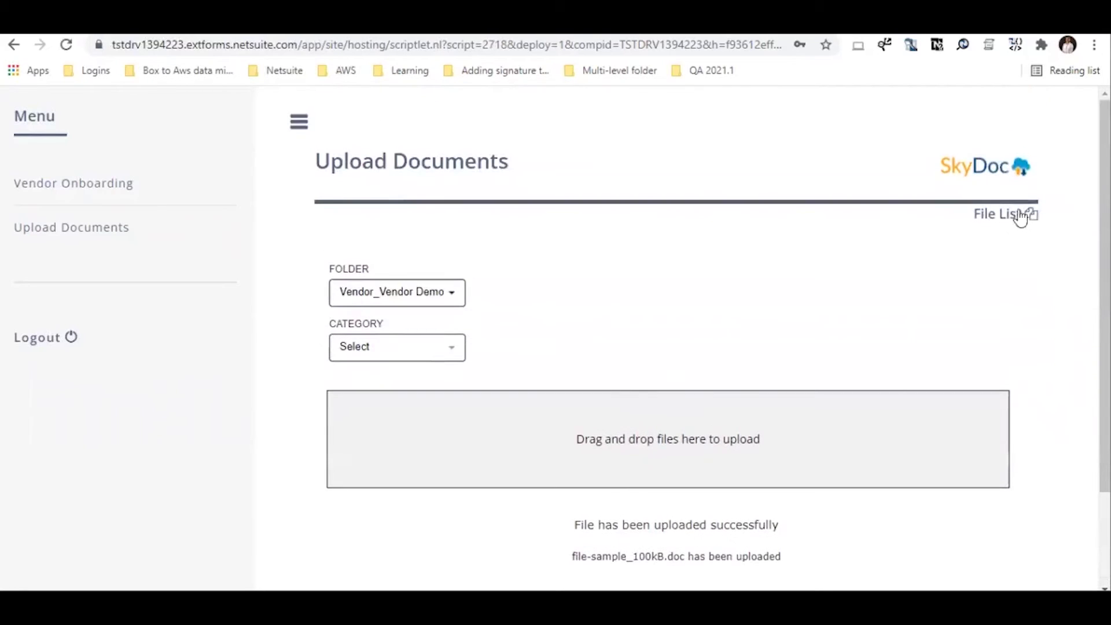
pyautogui.click(996, 220)
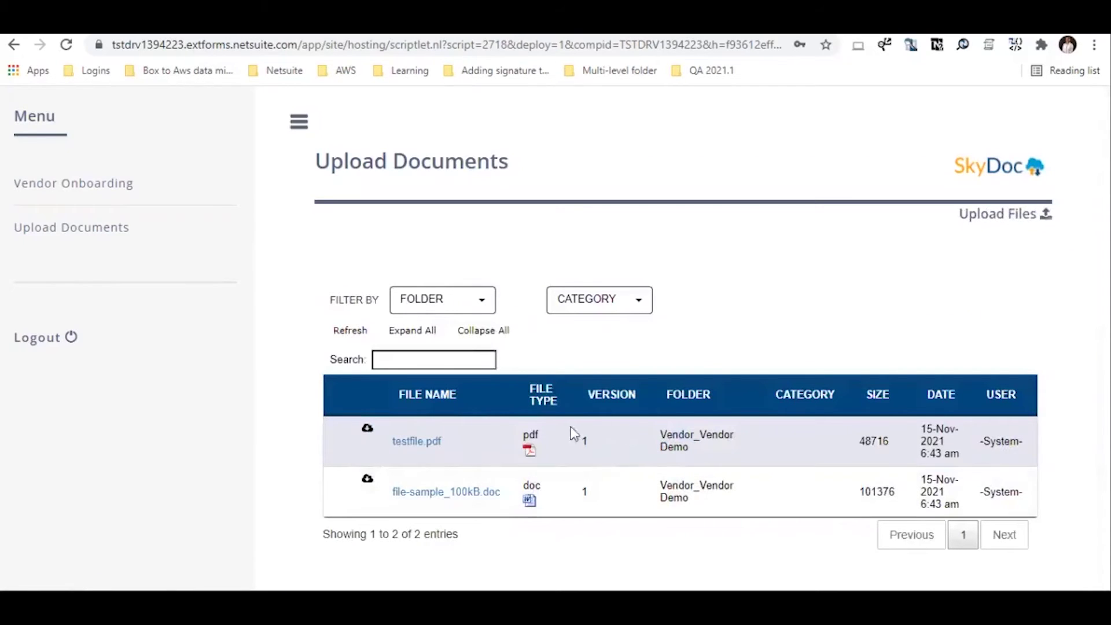
pyautogui.click(400, 441)
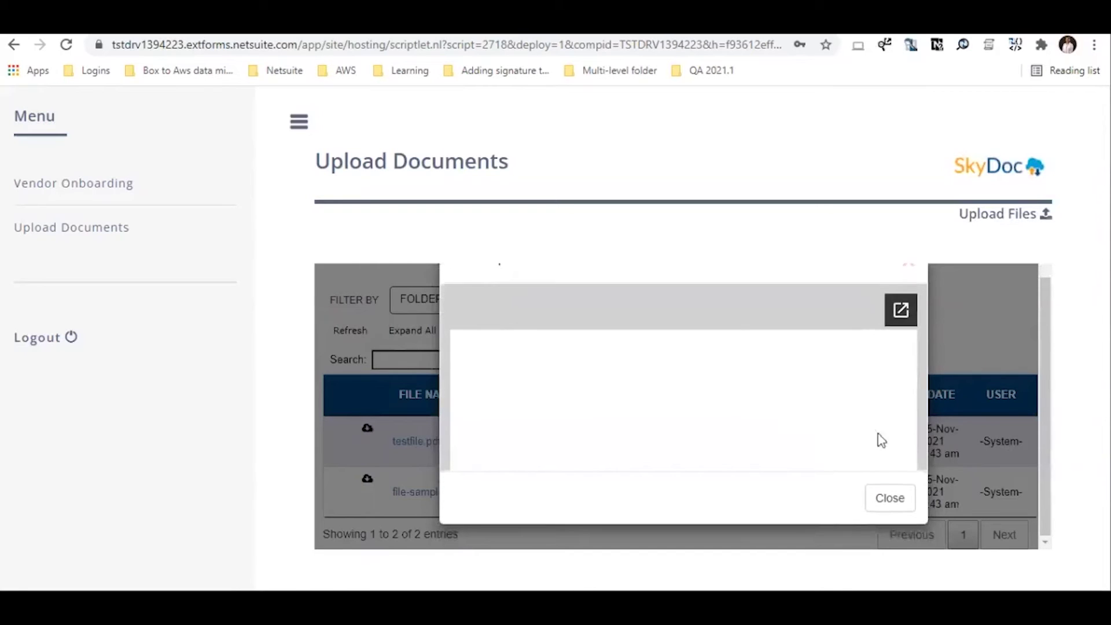
pyautogui.click(894, 501)
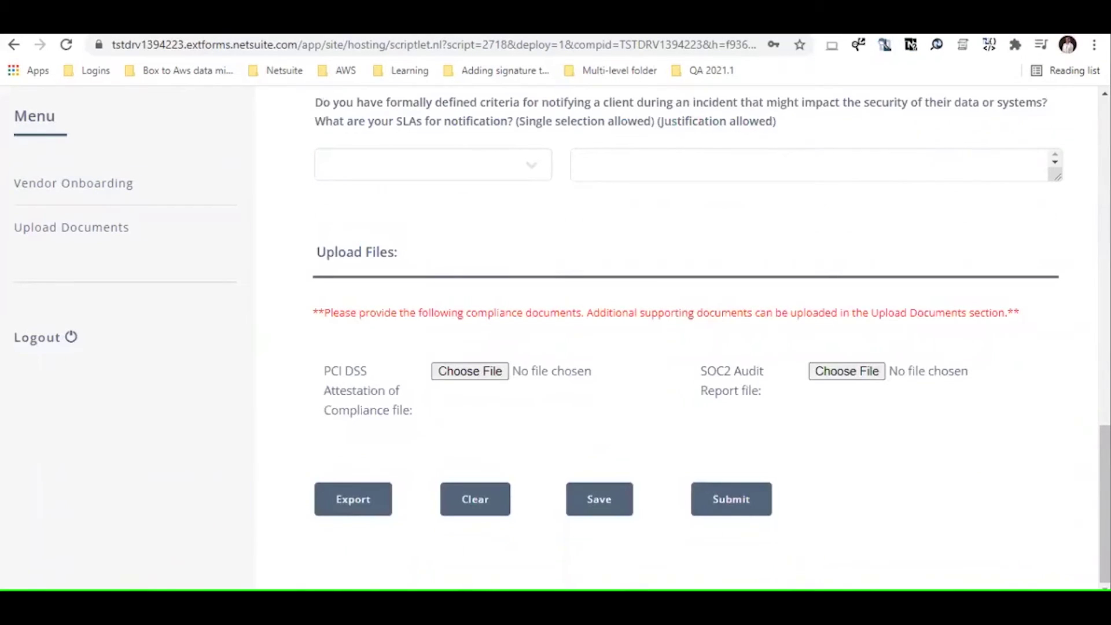
# Export the Vendor Onboarding questionnaire and open the downloaded .xls file.
pyautogui.click(355, 510)
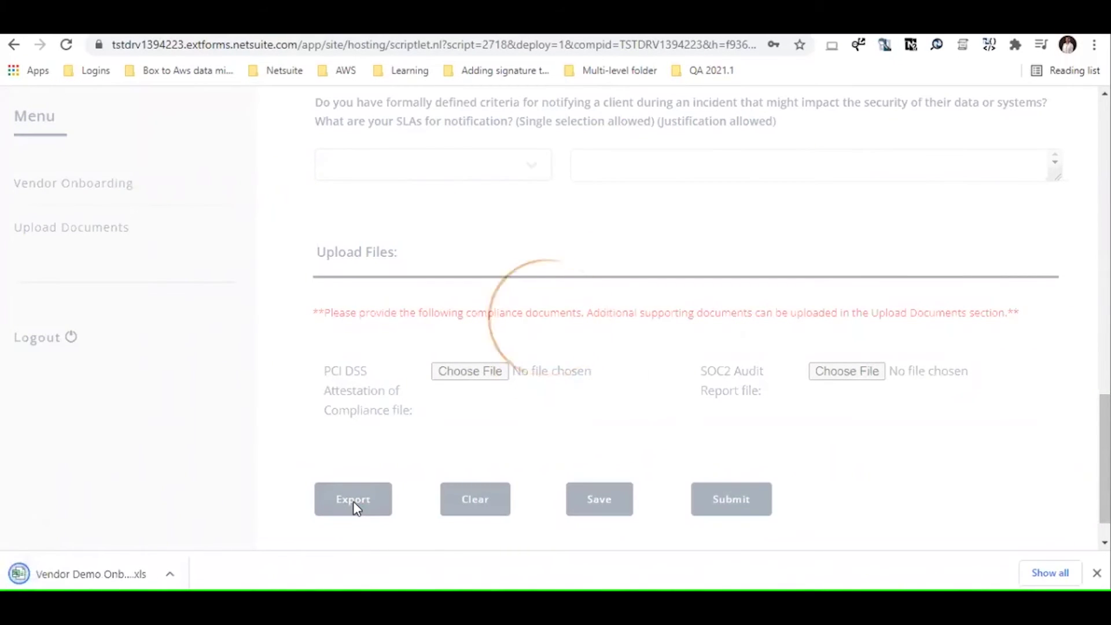
pyautogui.click(170, 574)
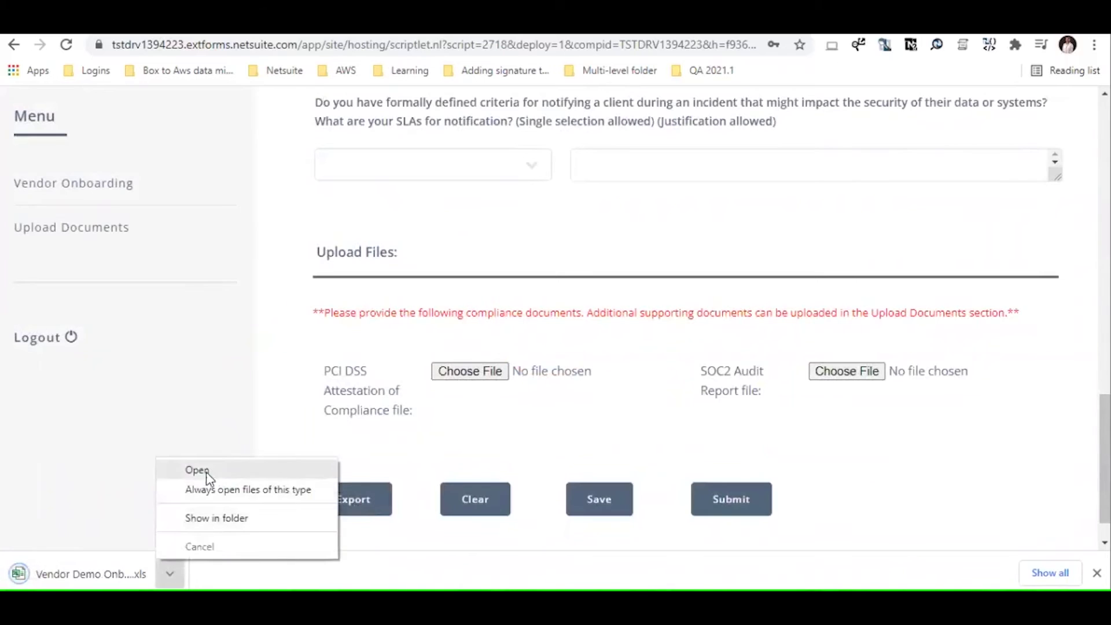
pyautogui.click(207, 471)
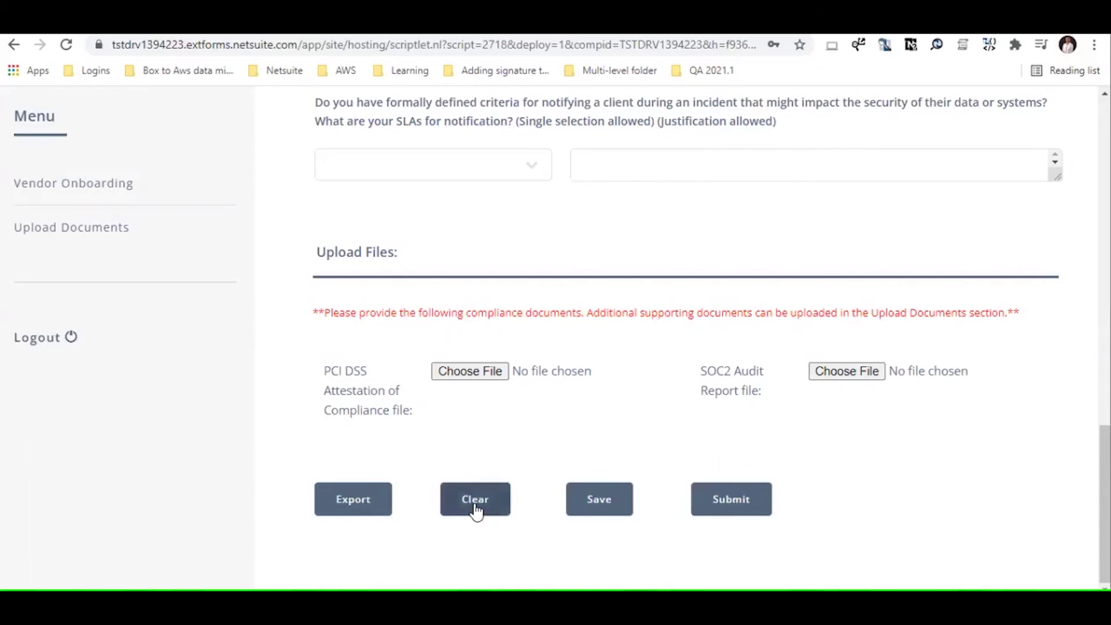
# Look over the Vendor Onboarding answers and save the questionnaire without submitting it.
pyautogui.scroll(15, 476, 512)
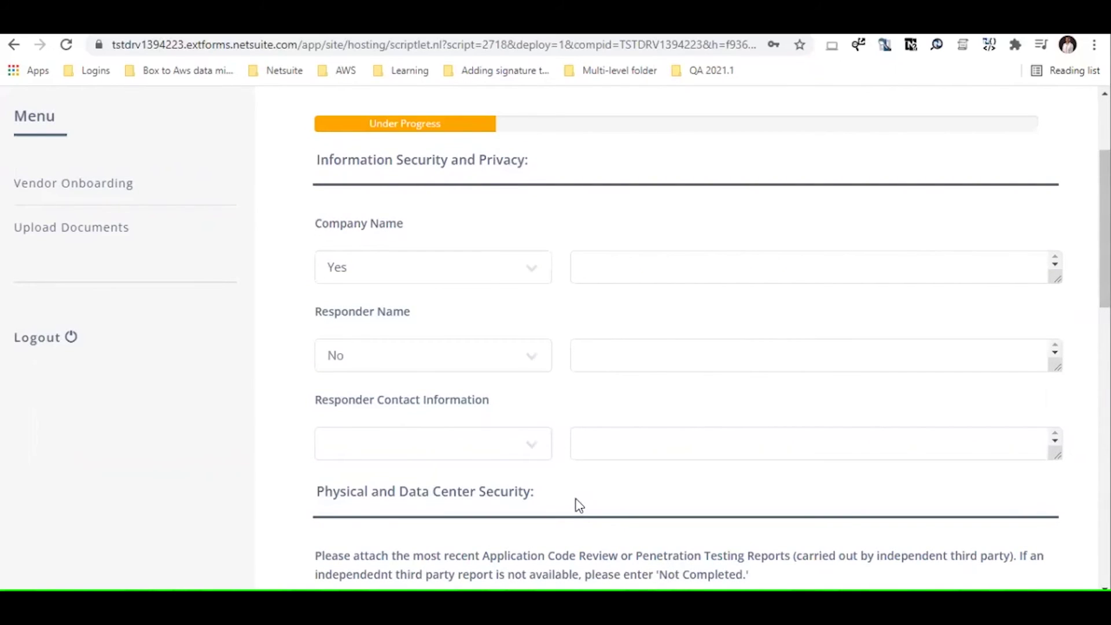
pyautogui.scroll(-15, 579, 504)
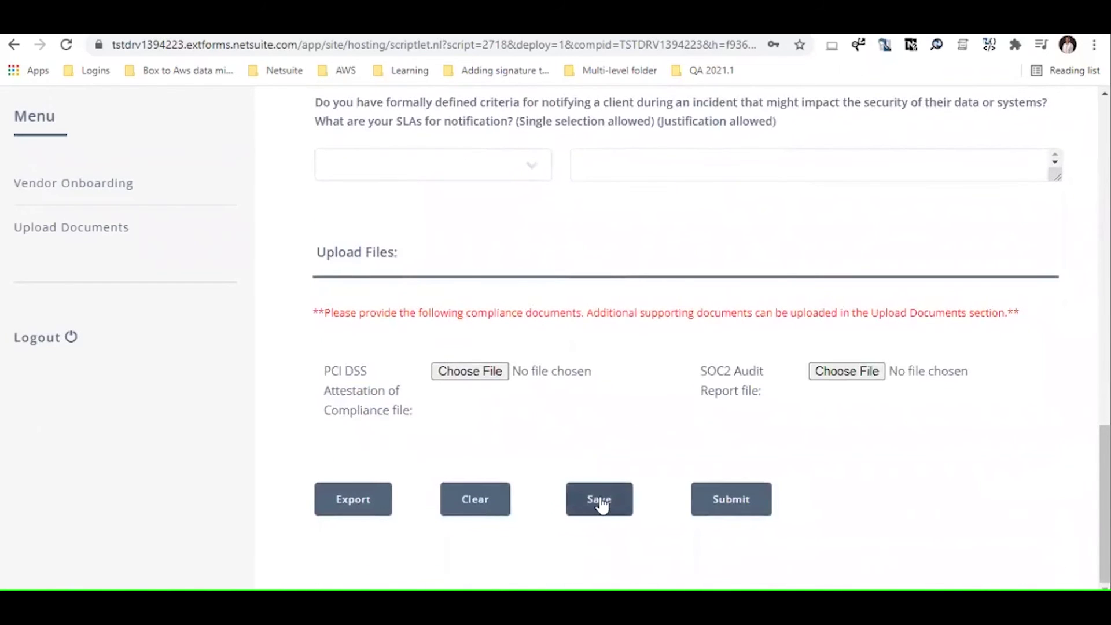
pyautogui.click(600, 502)
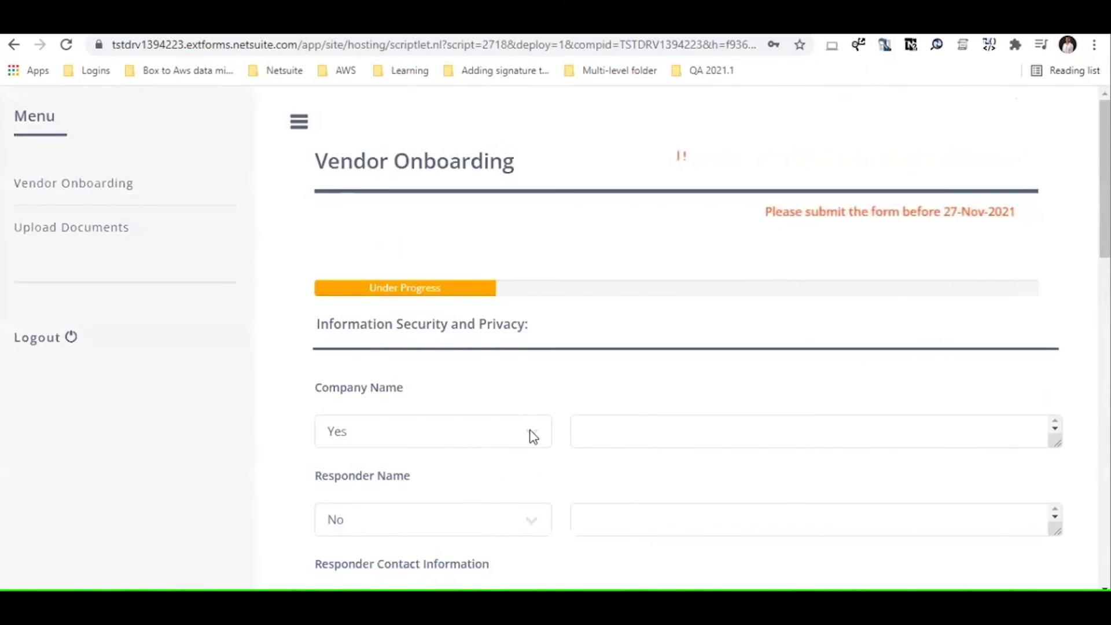
# Submit the Vendor Onboarding questionnaire with the PCI DSS and SOC2 files attached.
pyautogui.scroll(-10, 533, 437)
pyautogui.scroll(-8, 532, 437)
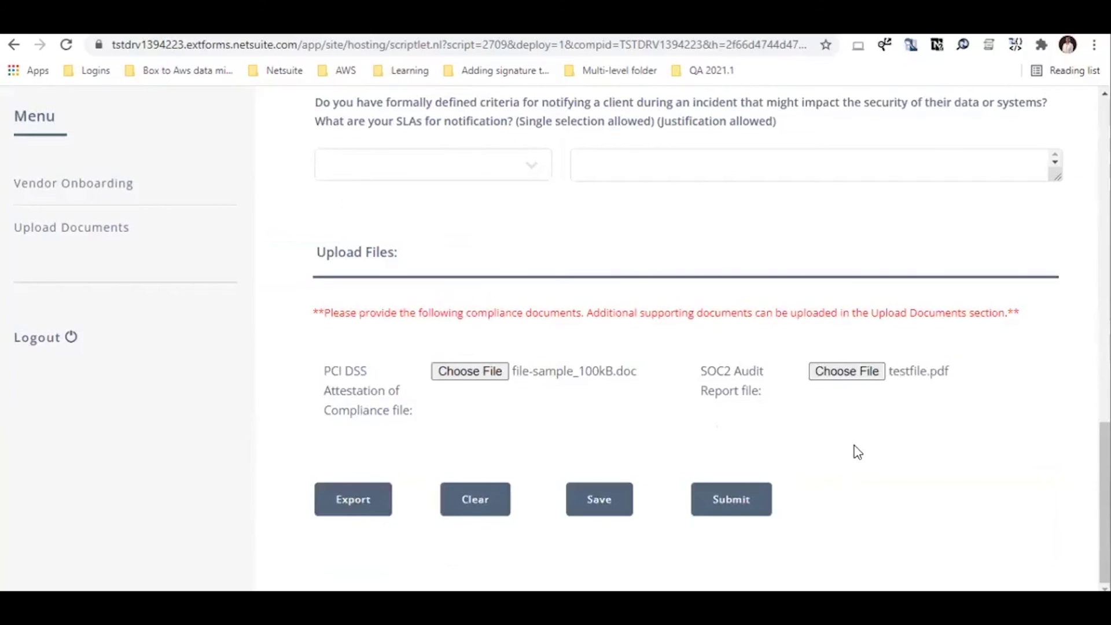
pyautogui.click(731, 502)
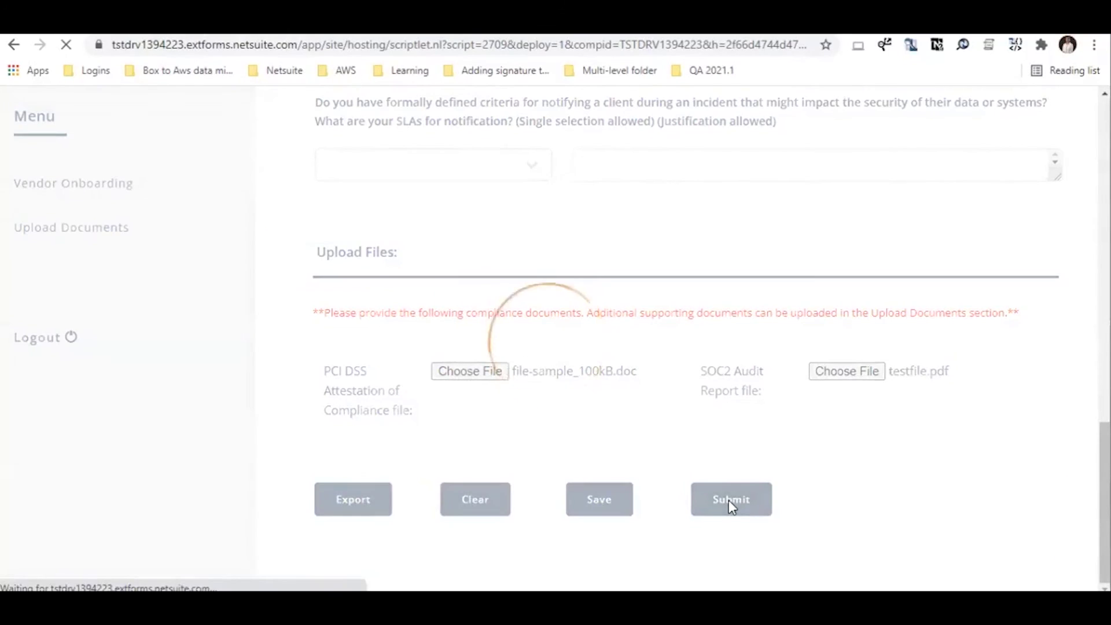